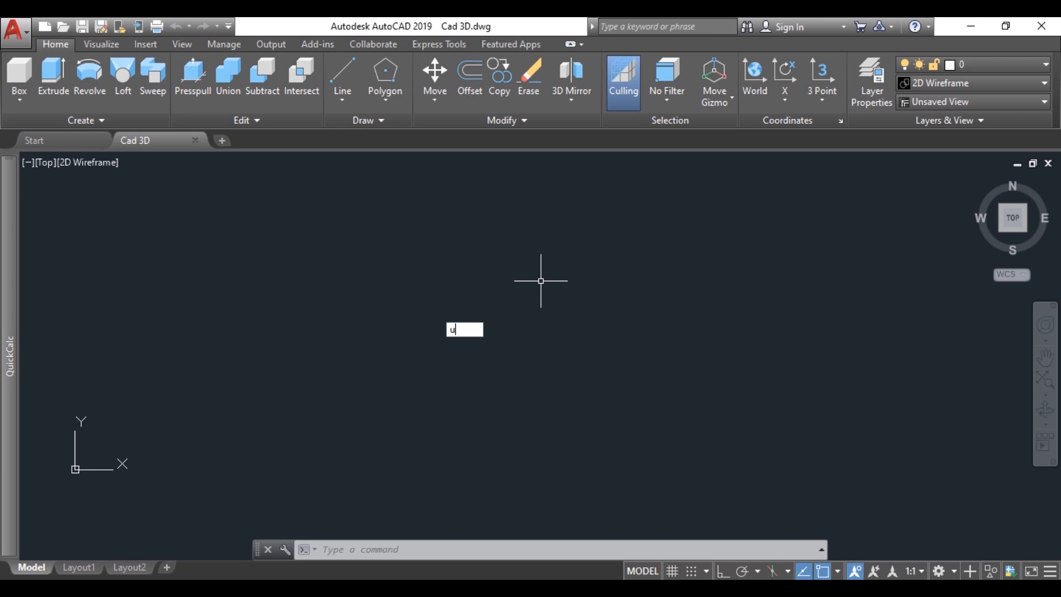
Step: Rotate the UCS 90° about the X axis
type("cs")
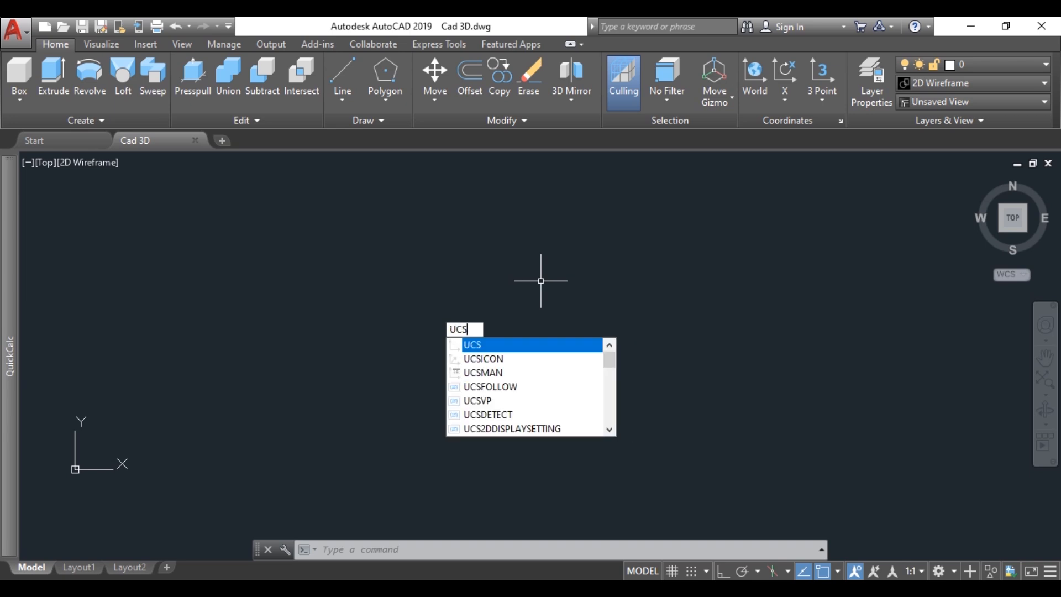
key("Return")
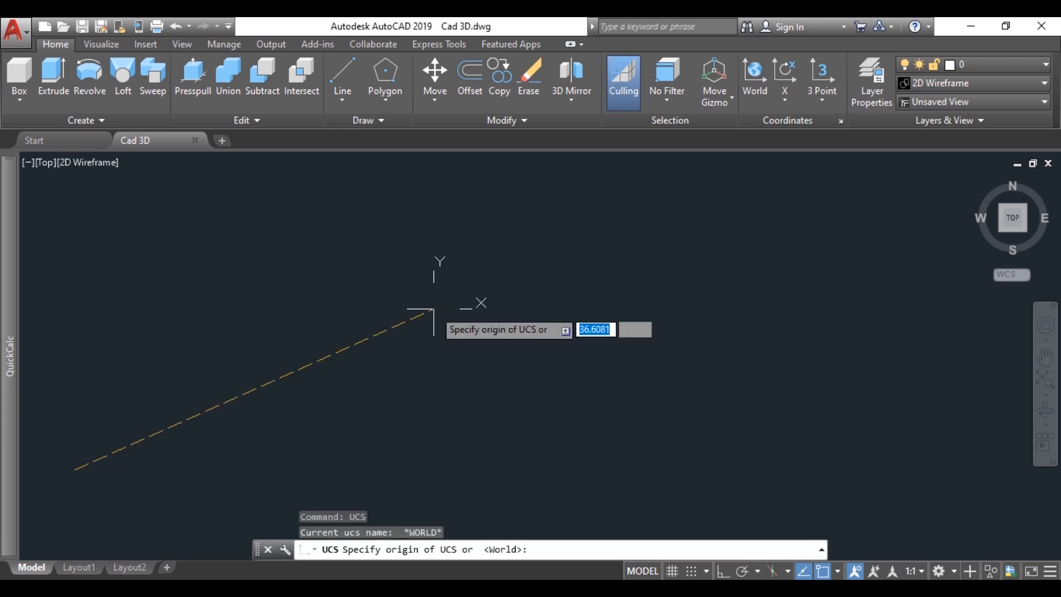
type("x")
key("Return")
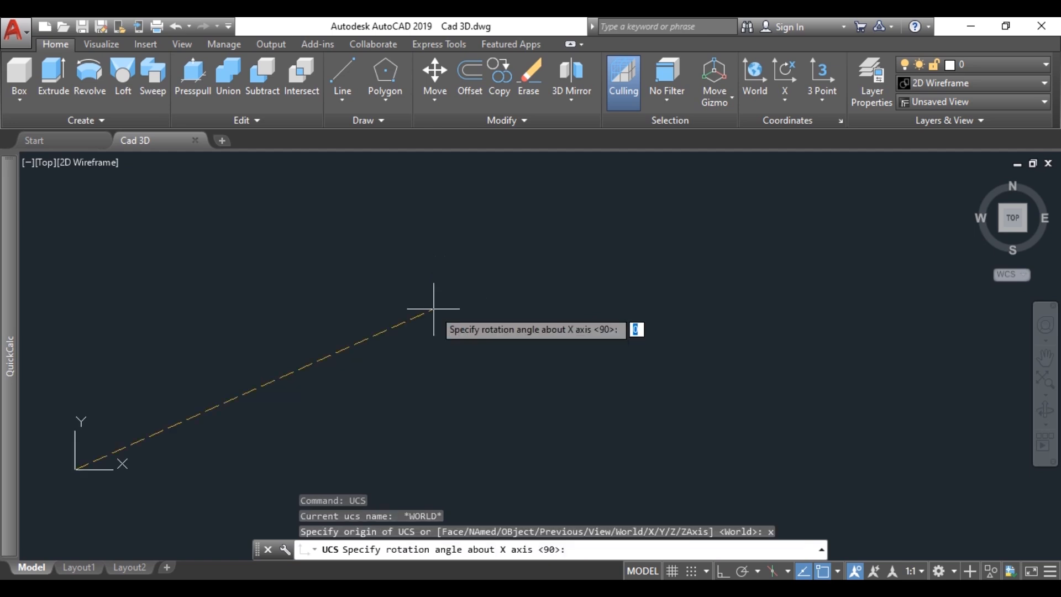
type("90")
key("Return")
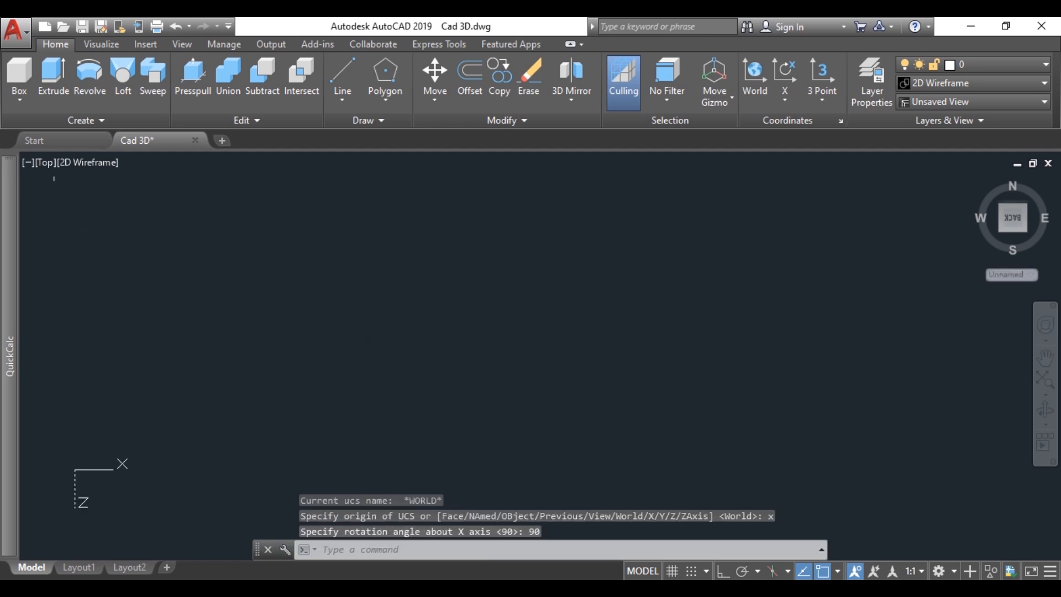
Step: Switch the viewport from the Top view to the Front view
left_click(44, 162)
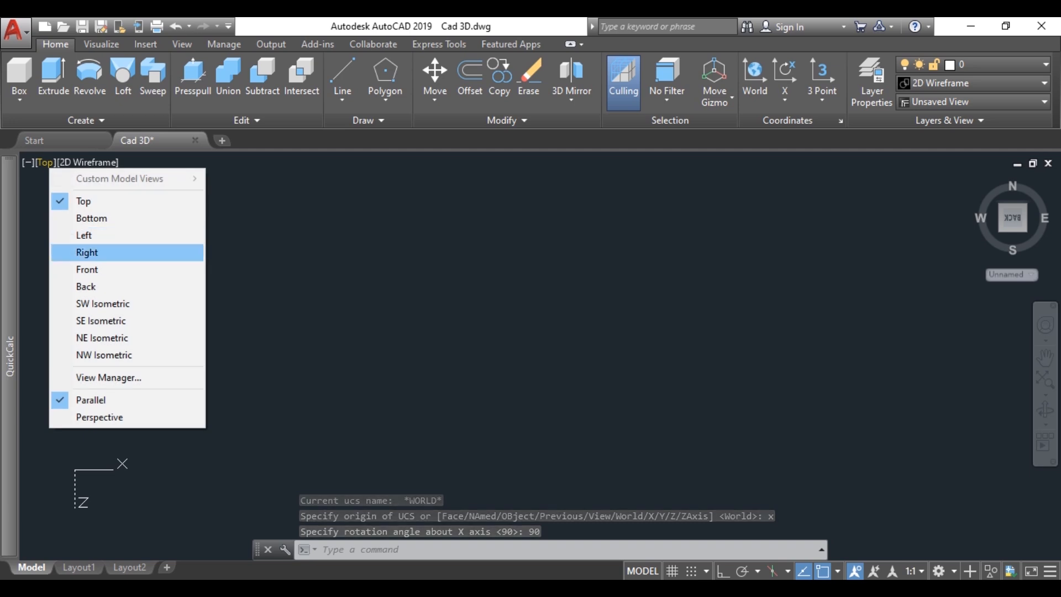
left_click(89, 269)
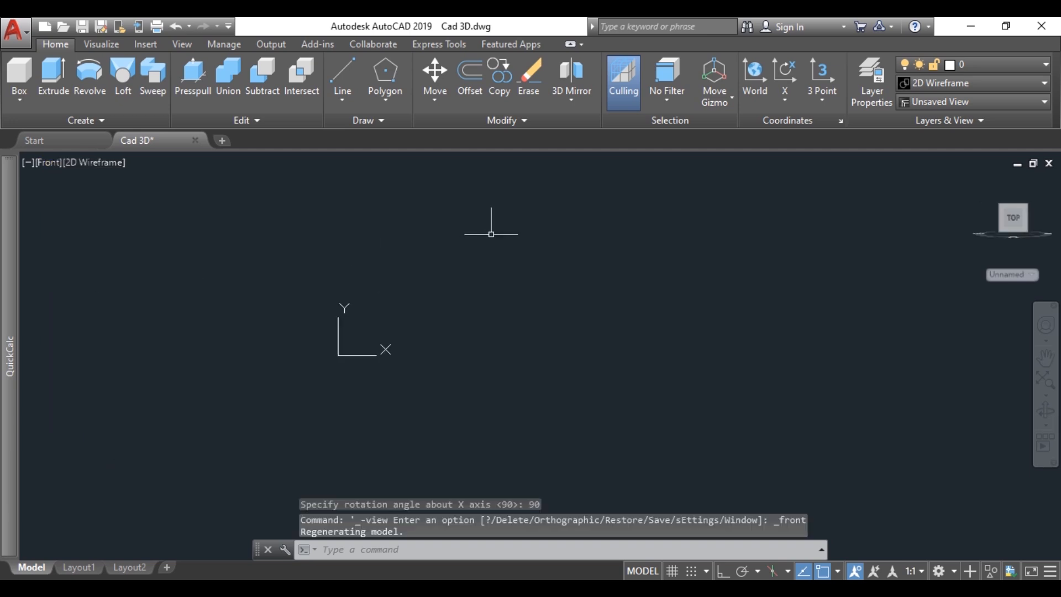
middle_click_drag(612, 286, 353, 357)
scroll(465, 305, "down", 5)
scroll(576, 276, "down", 6)
middle_click_drag(602, 275, 474, 323)
scroll(500, 309, "up", 5)
Step: Start a polyline in open space with an 80-unit base segment at 180°
type("pl")
key("Return")
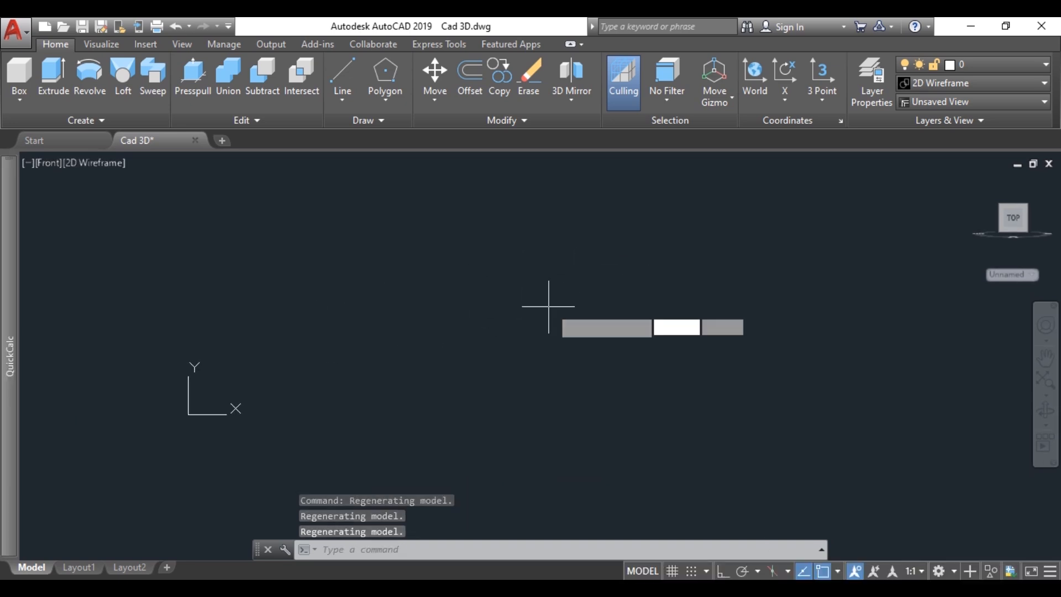
scroll(552, 301, "down", 5)
middle_click_drag(695, 265, 456, 378)
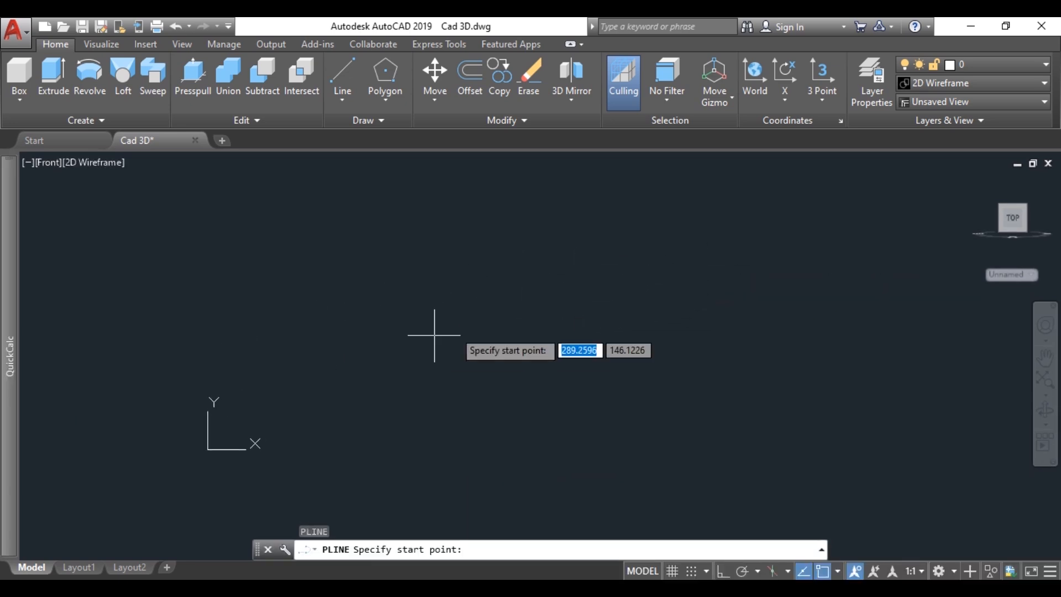
left_click(794, 294)
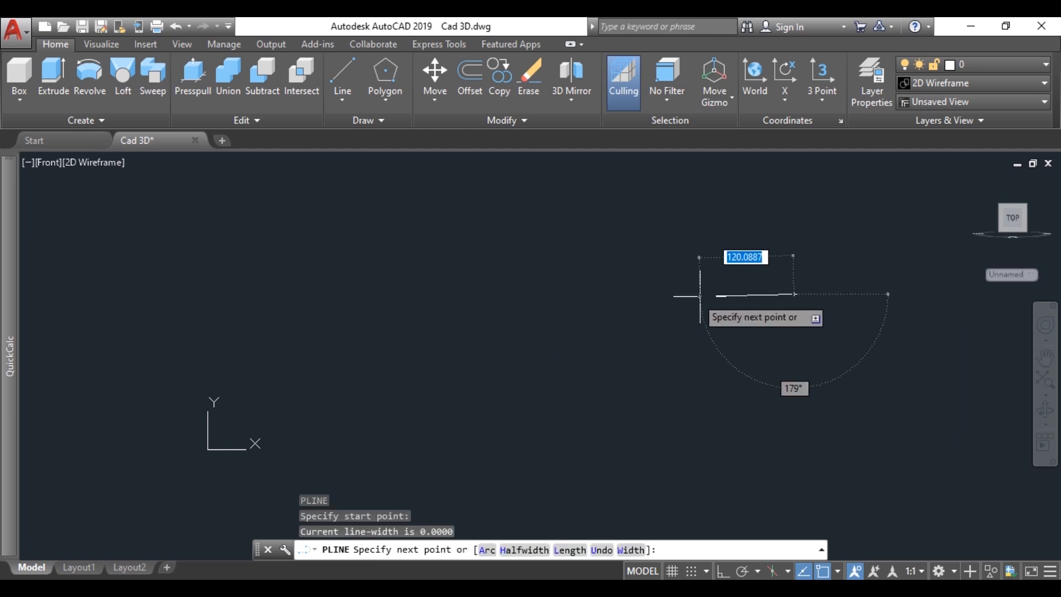
type("@")
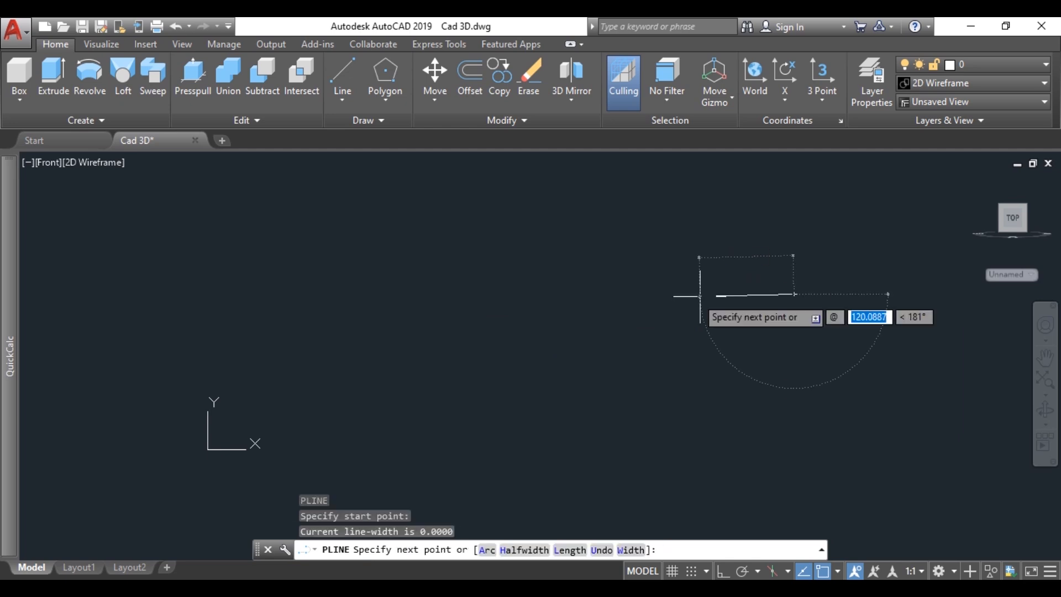
type("80")
key("Tab")
type("1")
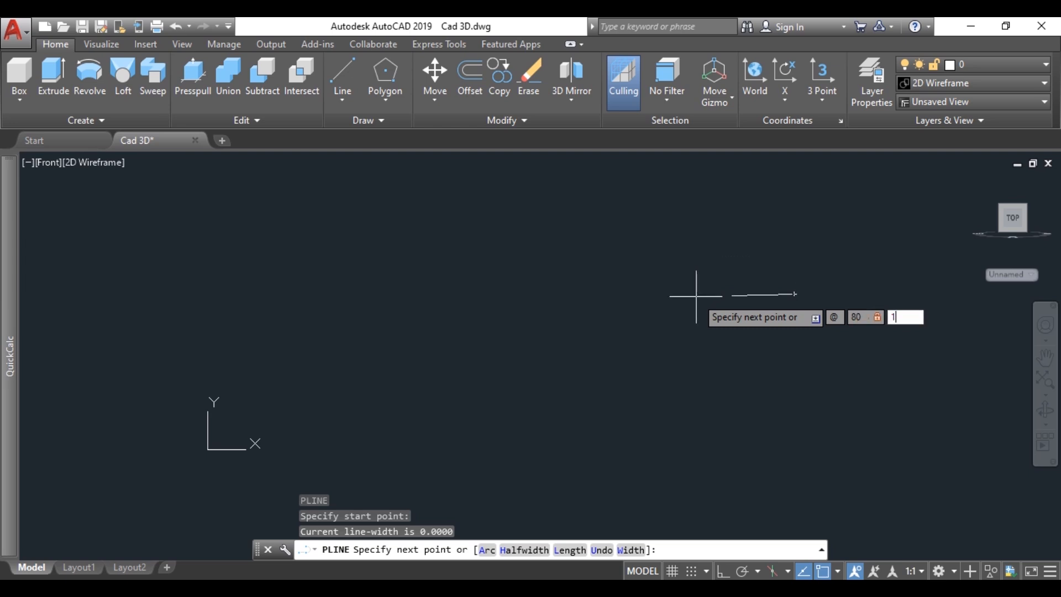
type("80")
key("Return")
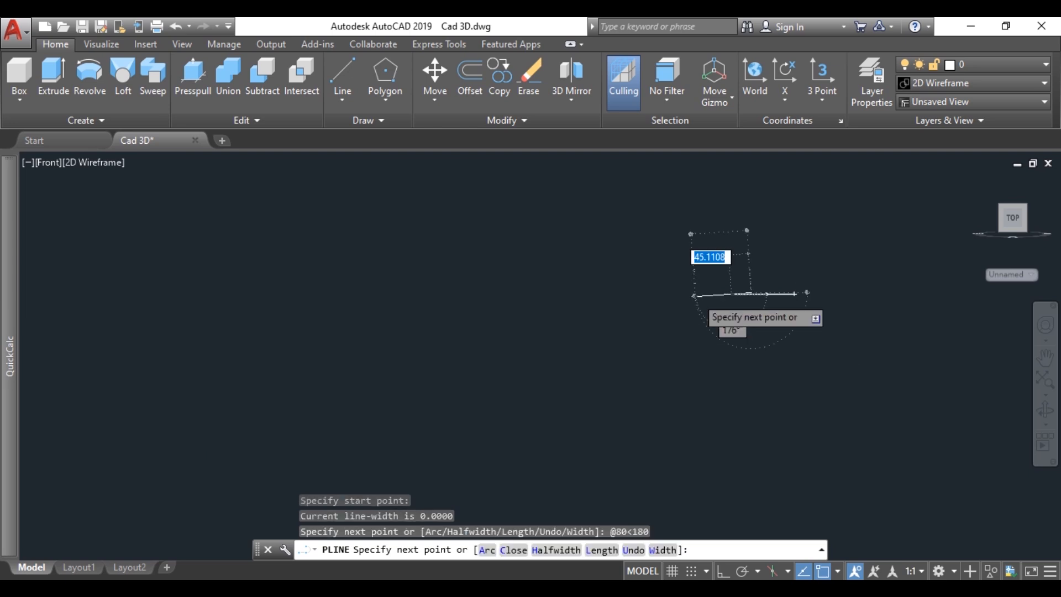
middle_click_drag(697, 296, 341, 370)
middle_click_drag(405, 351, 389, 368)
scroll(449, 336, "up", 3)
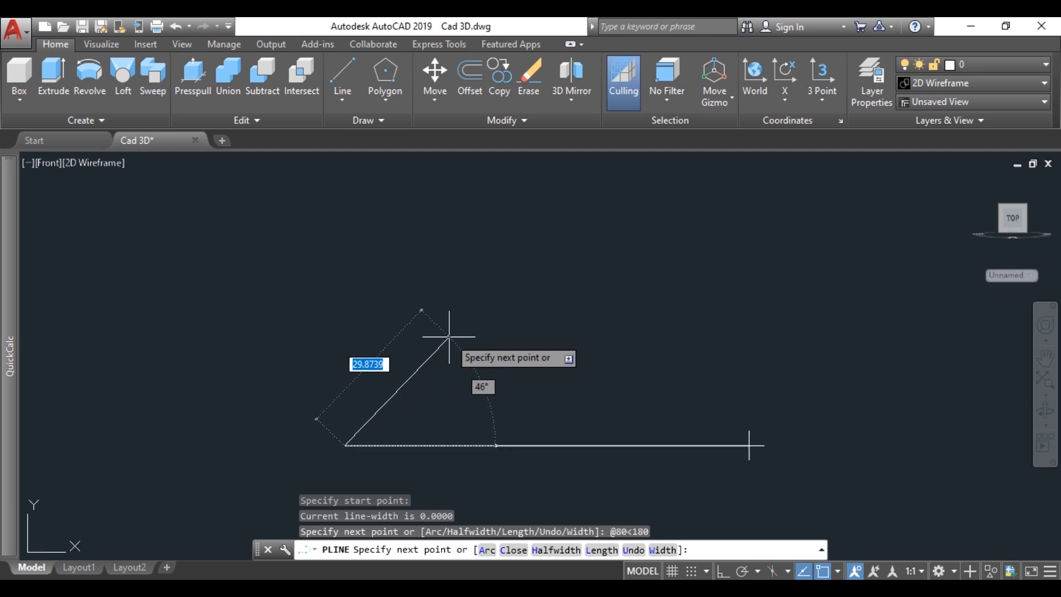
type("10")
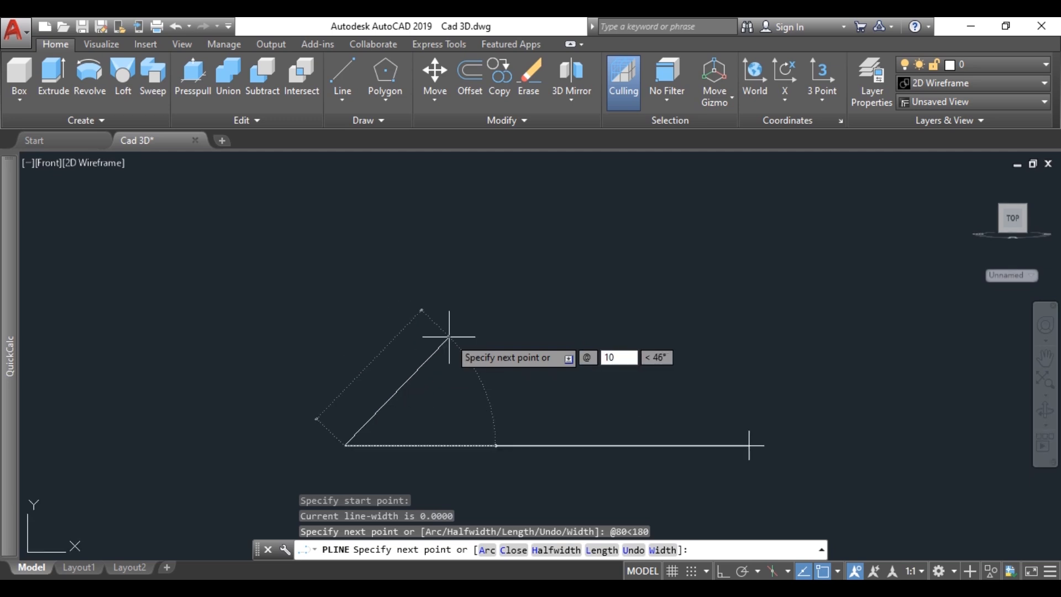
key("Tab")
type("10")
key("Return")
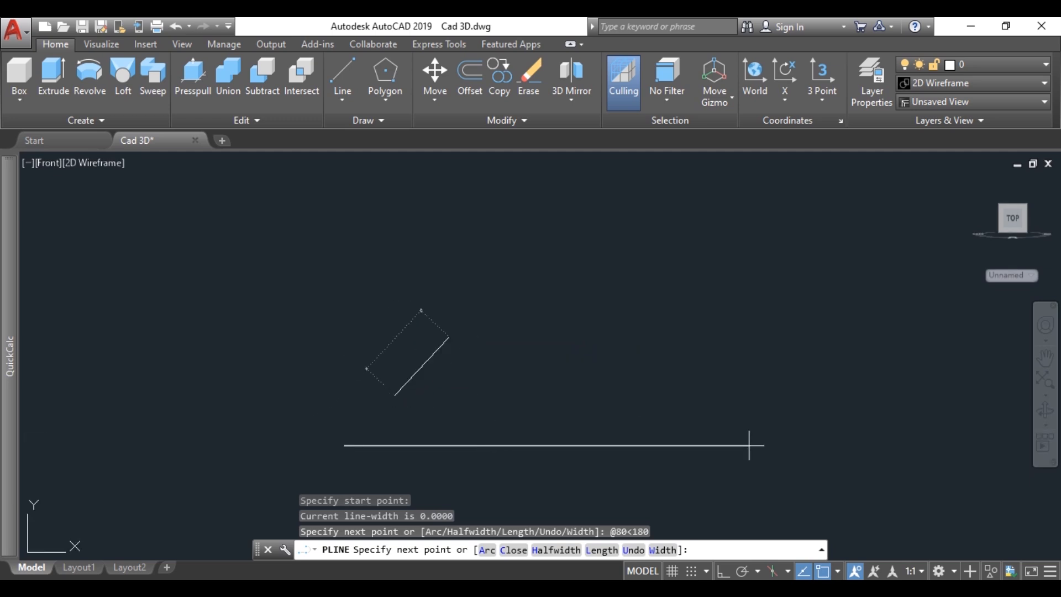
Step: Add a horizontal 10-unit polyline segment at 0° from the top of the slope
type("@10")
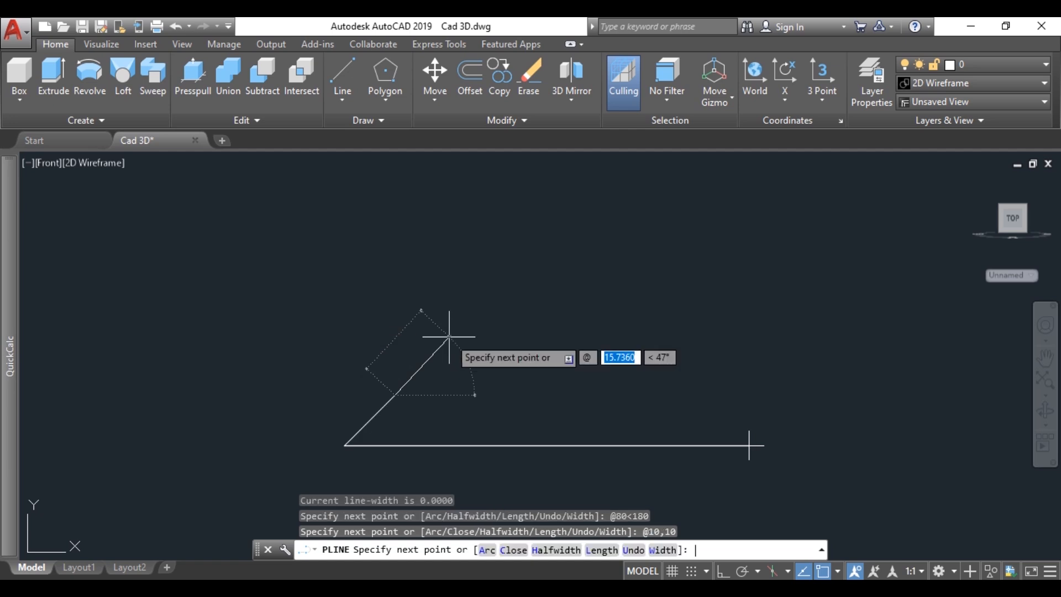
key("Tab")
type("0")
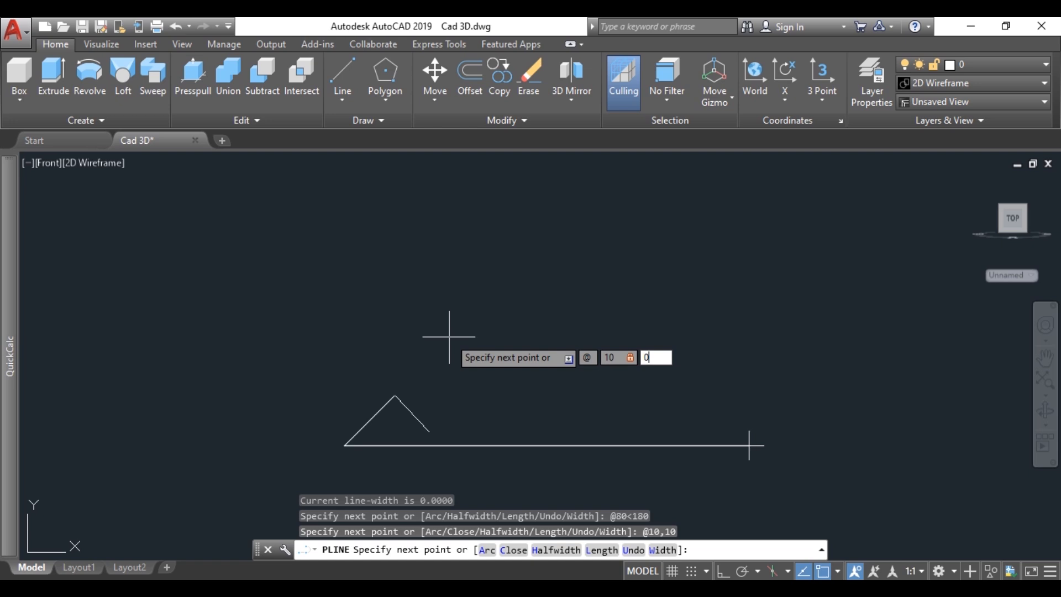
key("Return")
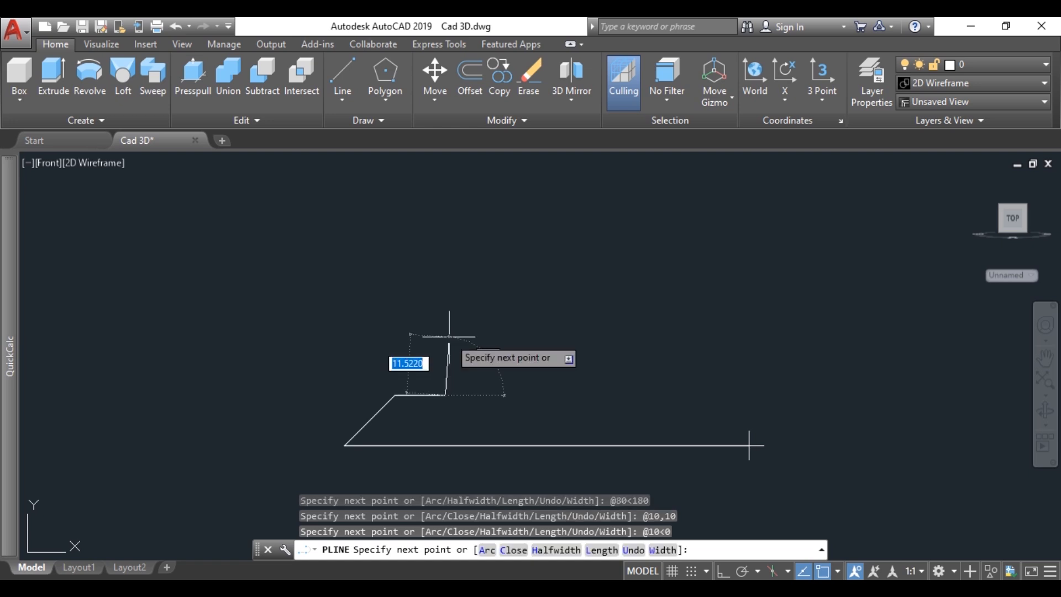
Step: Add a vertical 30-unit polyline segment at 90°
type("@")
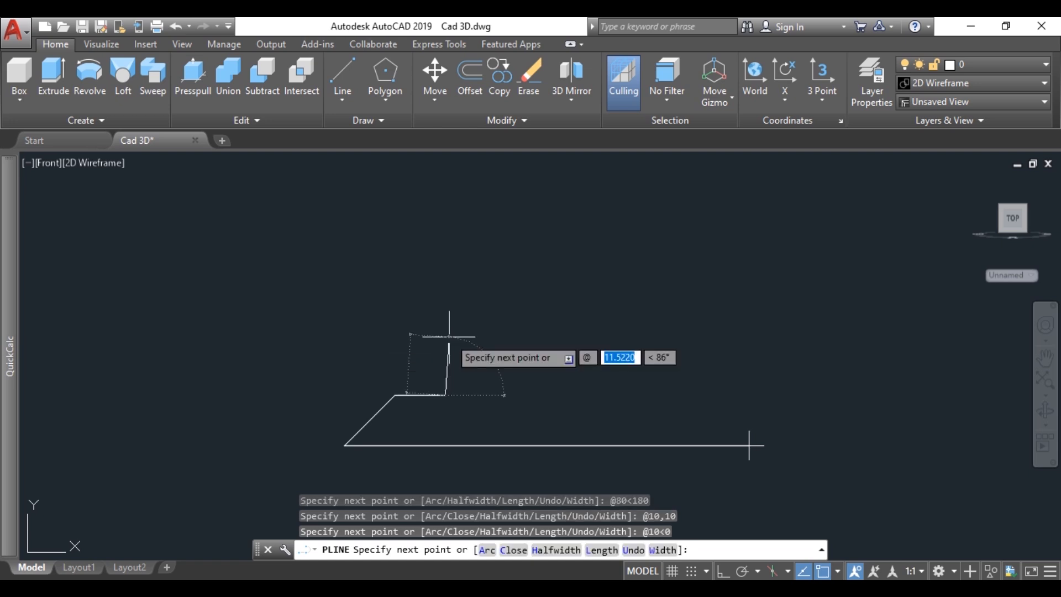
type("30")
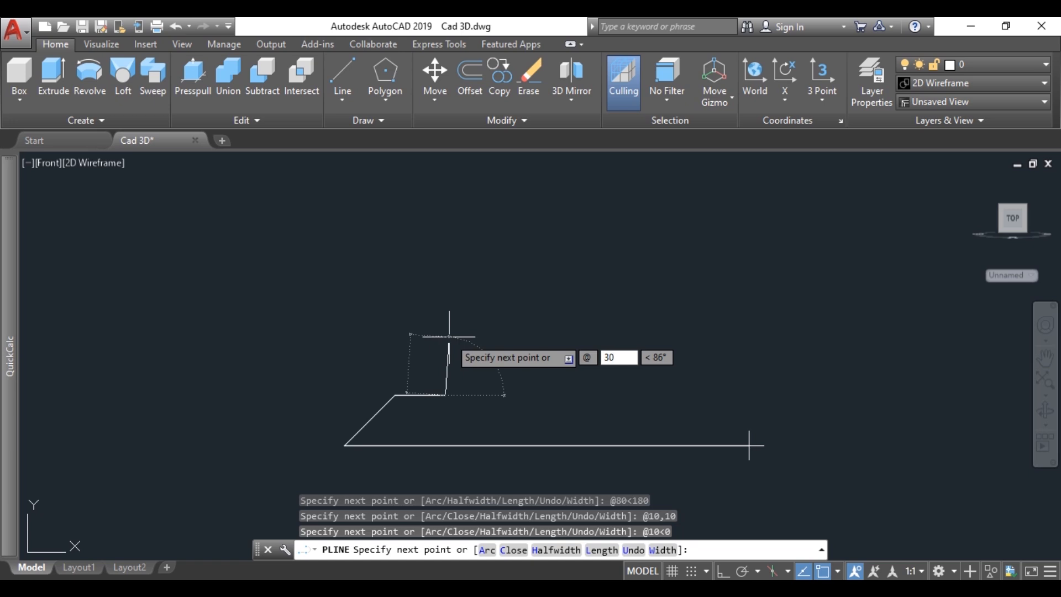
key("Tab")
type("90")
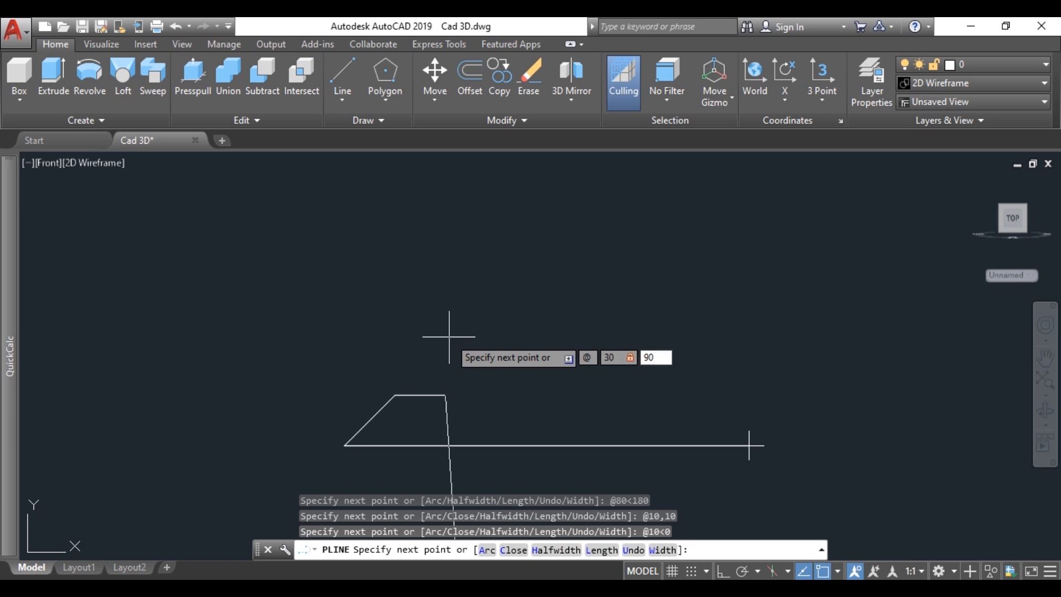
key("Return")
Step: Add a polyline arc of radius 20 from the top of the vertical side, ending 40 units away at 0°
type("a")
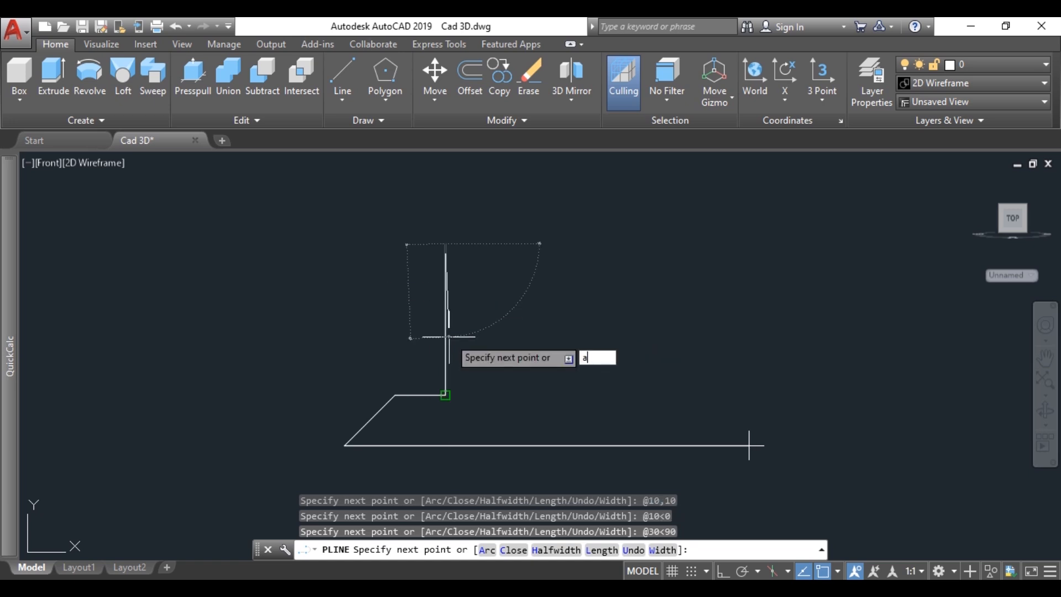
key("Return")
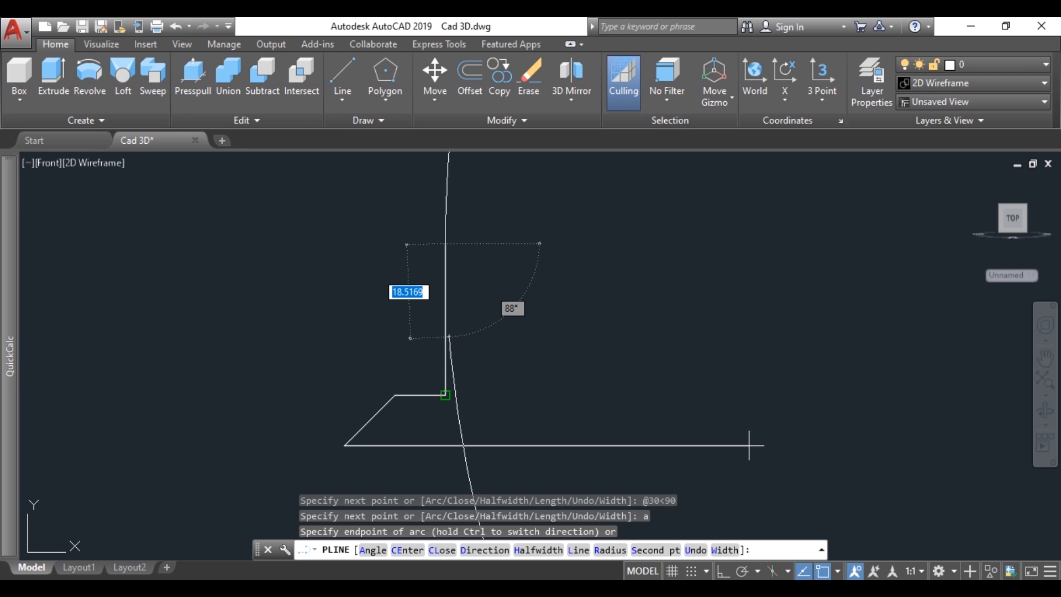
type("r")
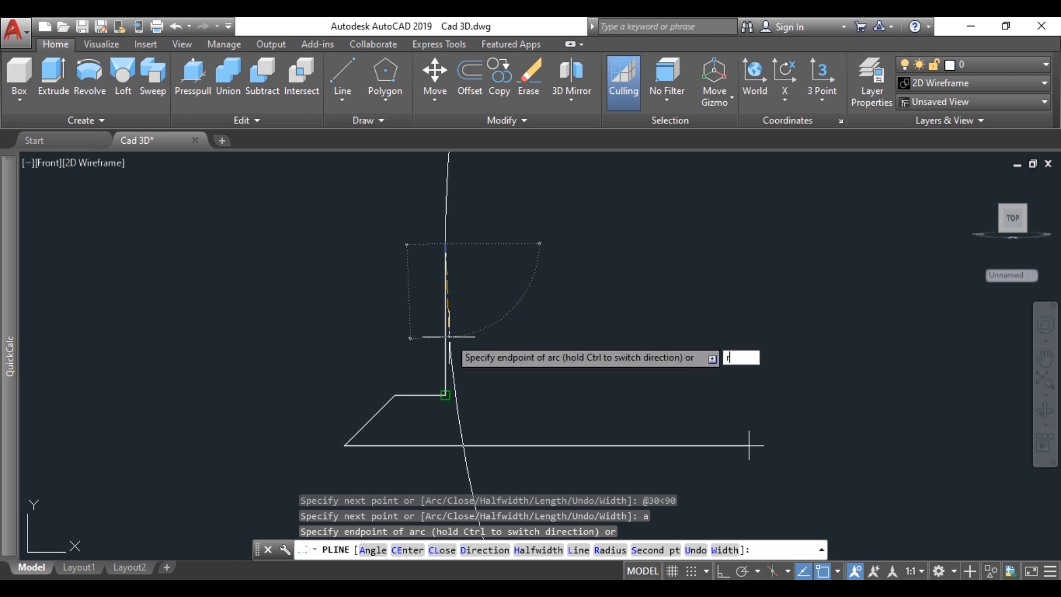
key("Return")
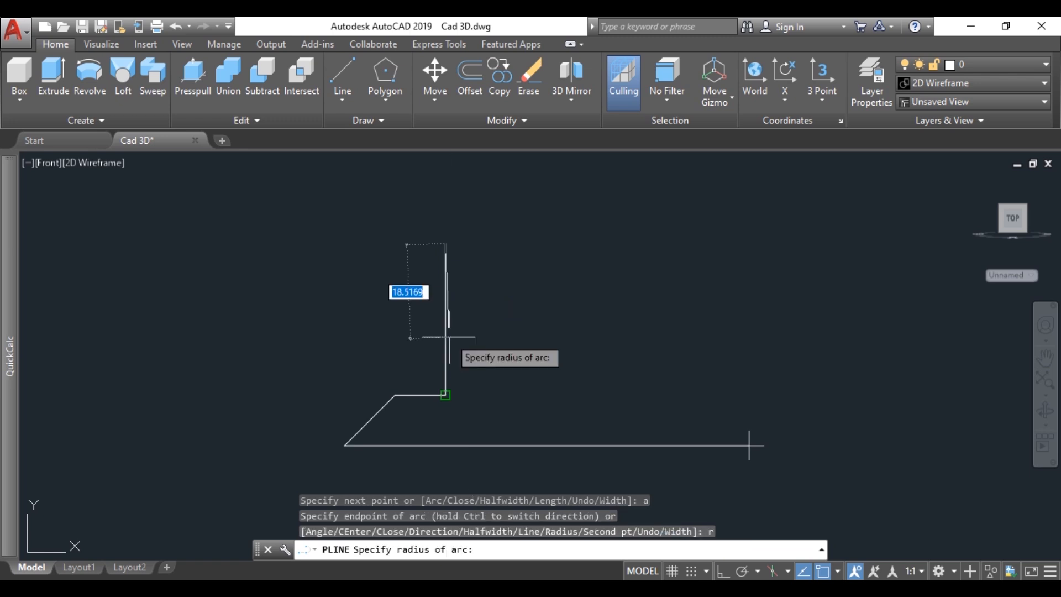
type("20")
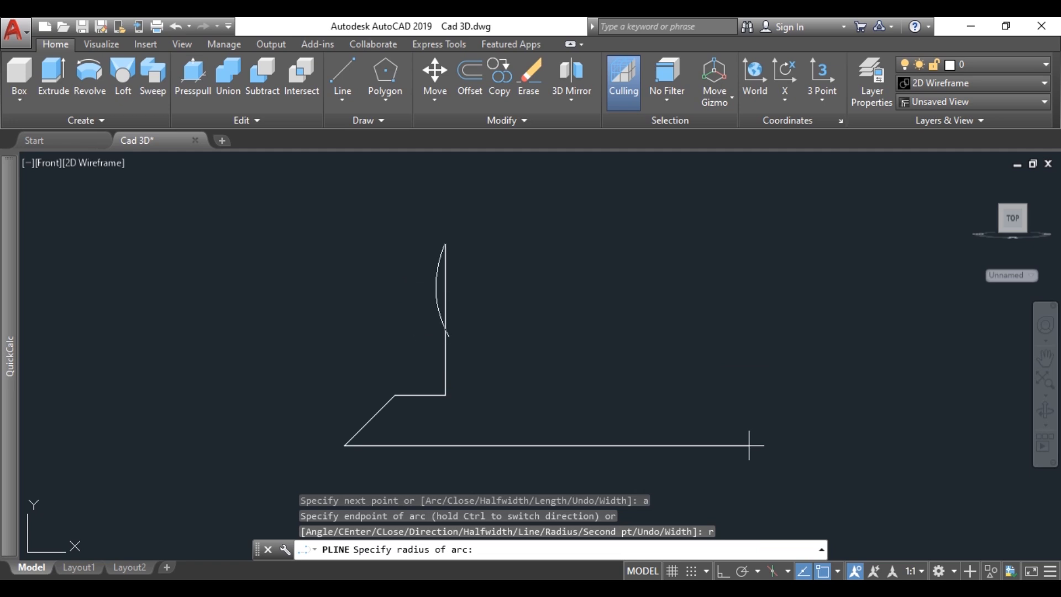
key("Return")
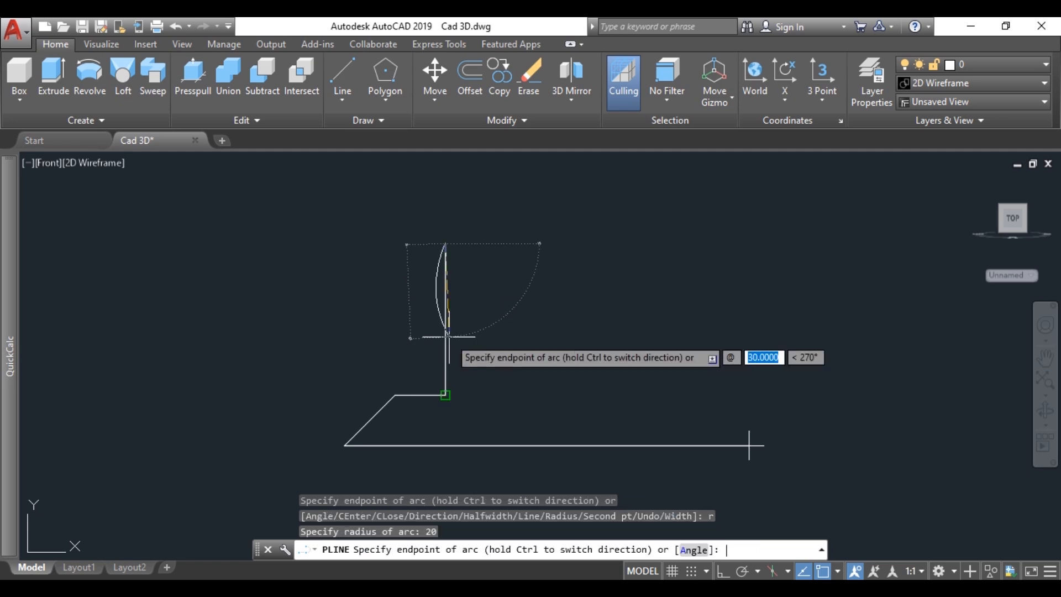
type("40")
key("Tab")
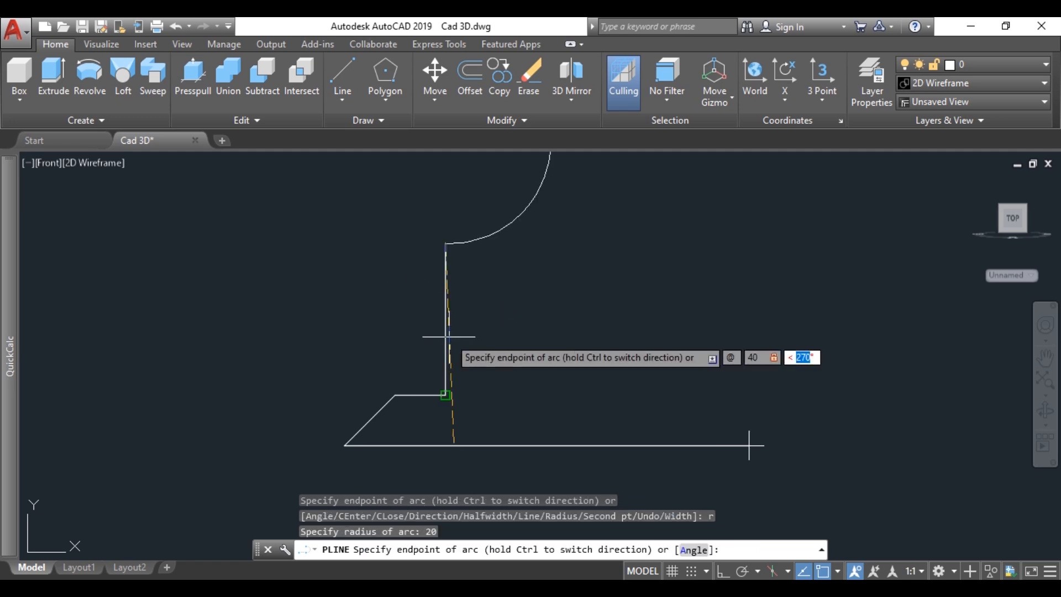
type("0")
key("Return")
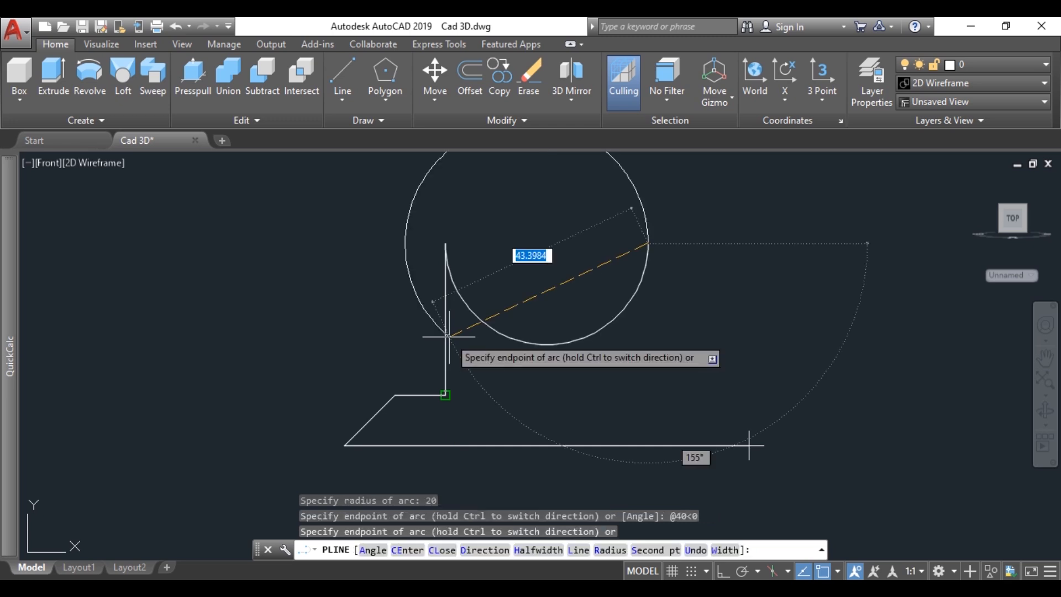
Step: Return to straight polyline segments and draw a 30-unit segment at 270° from the arc's end
type("l")
key("Return")
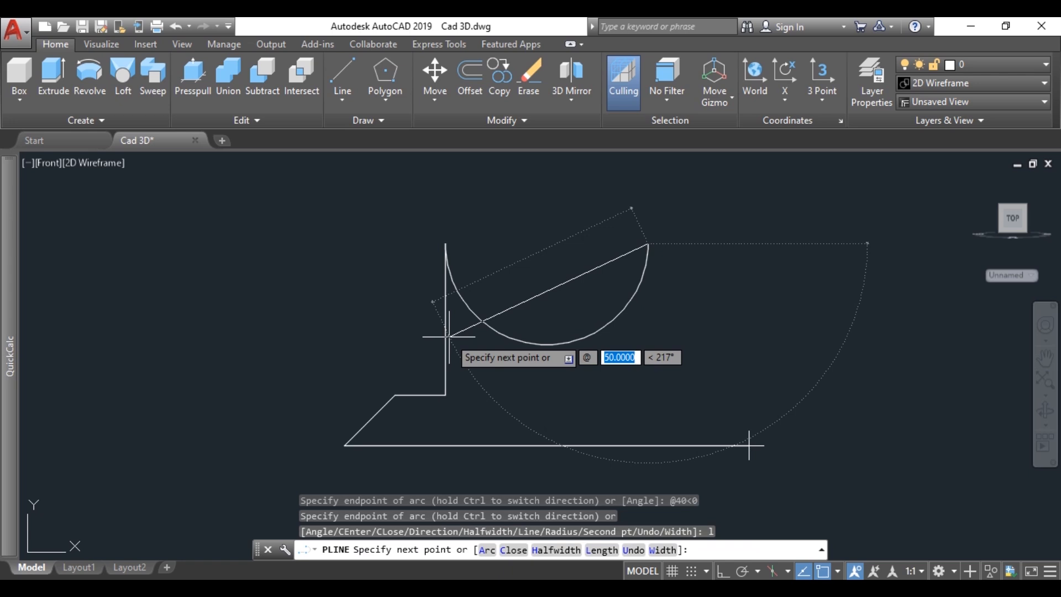
type("30")
key("Tab")
type("2")
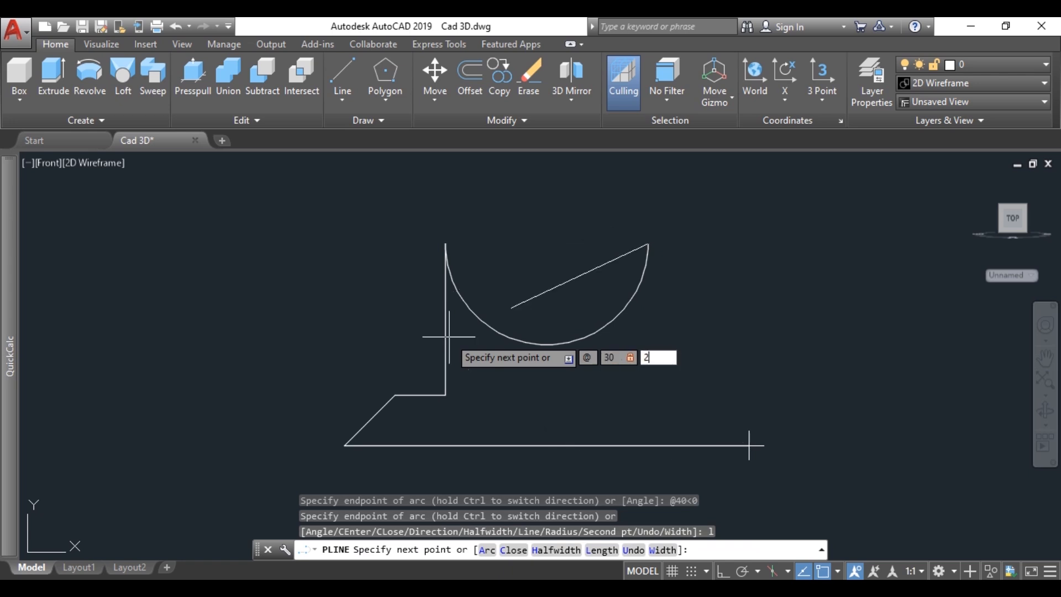
type("70")
key("Return")
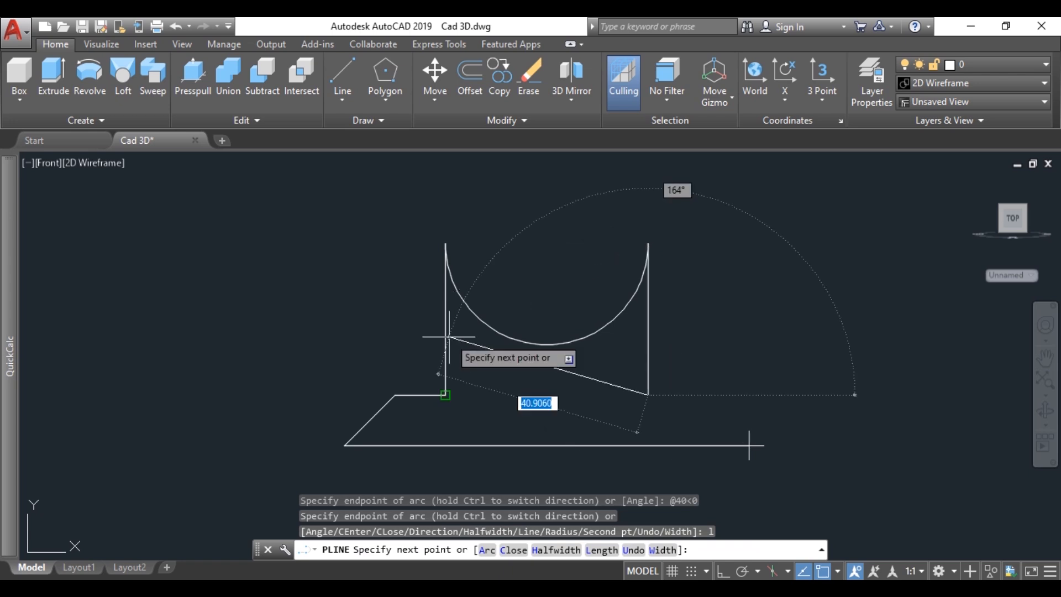
Step: Add a 10-unit polyline segment at 0° and close the profile back to its start point
type("10")
key("Tab")
type("0")
key("Return")
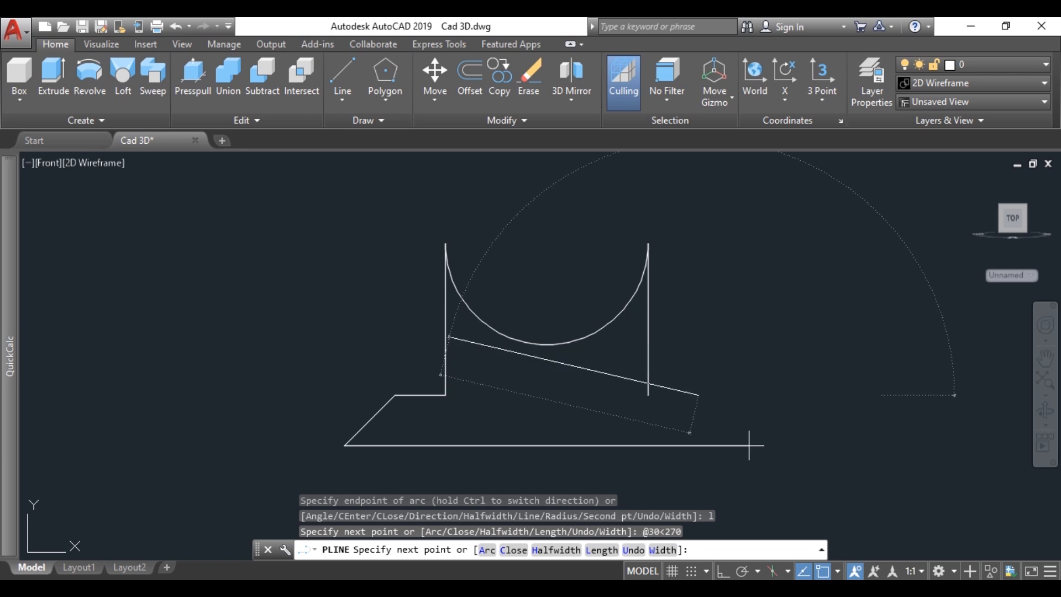
type("c")
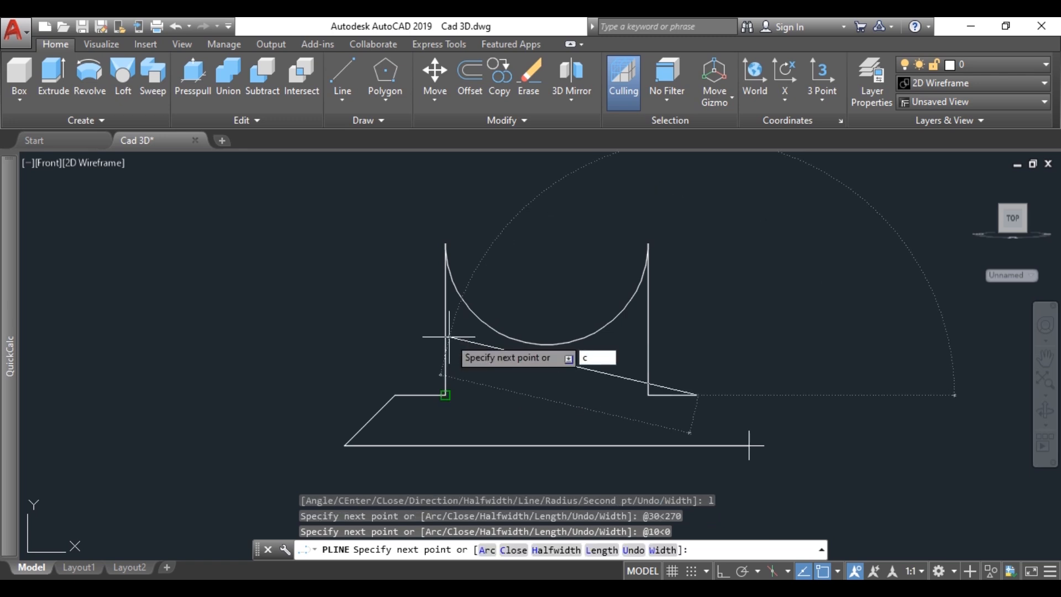
key("Return")
scroll(644, 311, "down", 4)
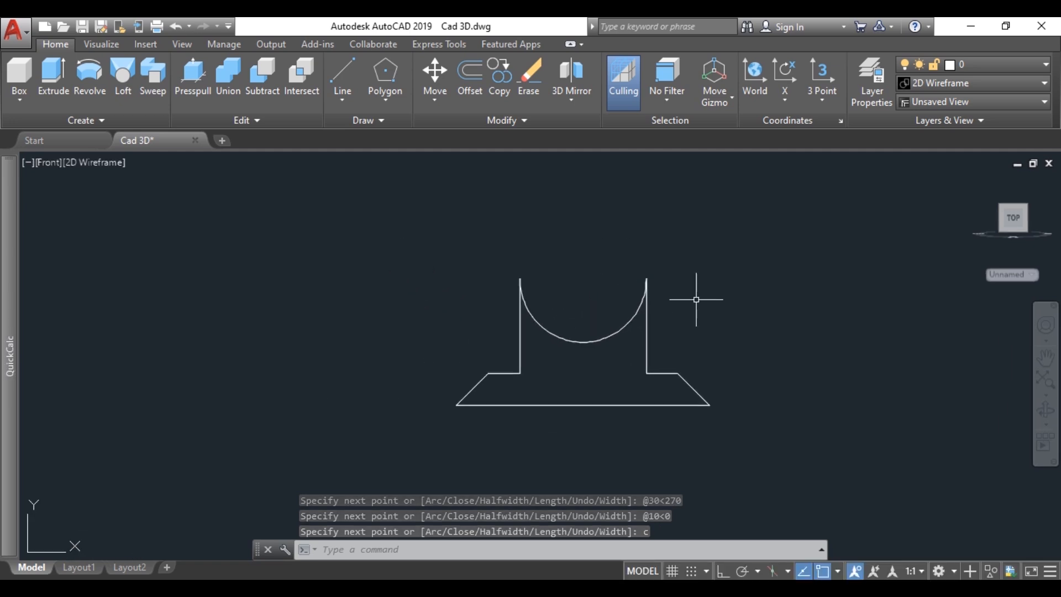
Step: Extrude the closed support block profile 30 units towards the rear into a solid
mouse_move(697, 299)
middle_mouse_down("shift")
mouse_move(627, 349)
mouse_move(571, 368)
middle_mouse_up("shift")
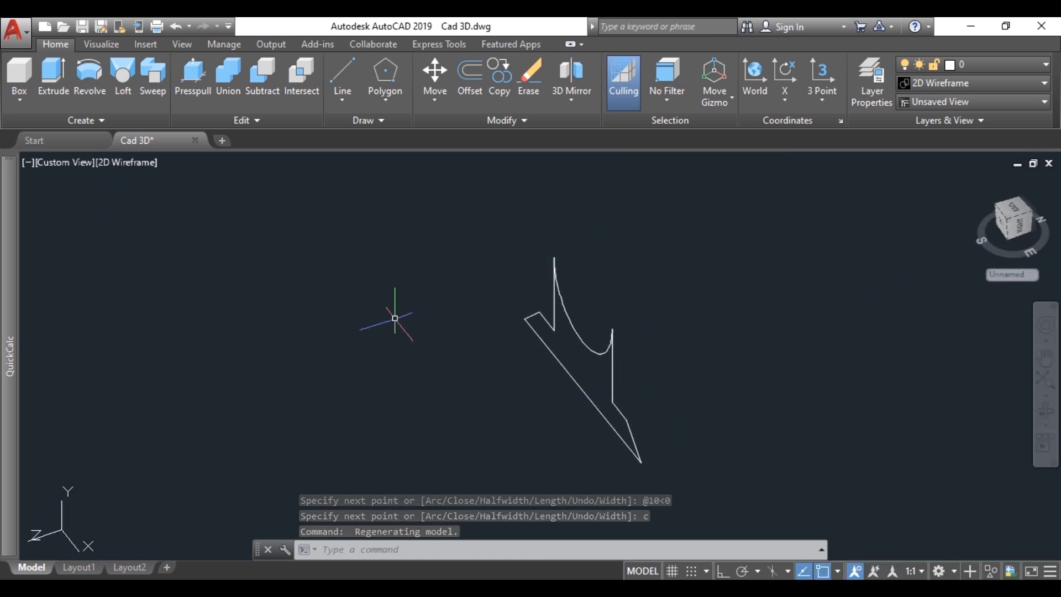
type("extru")
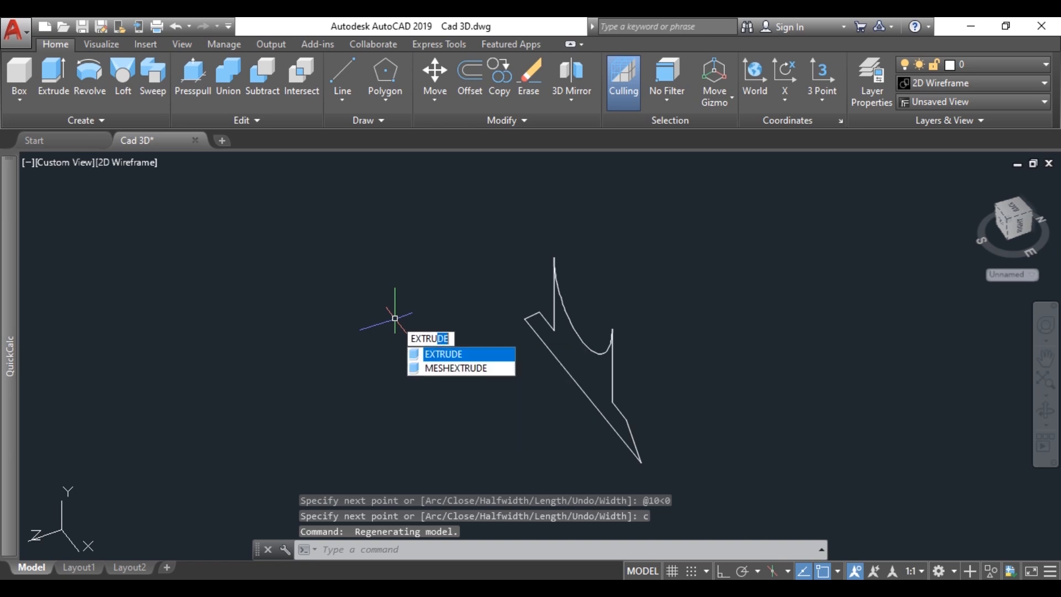
key("Return")
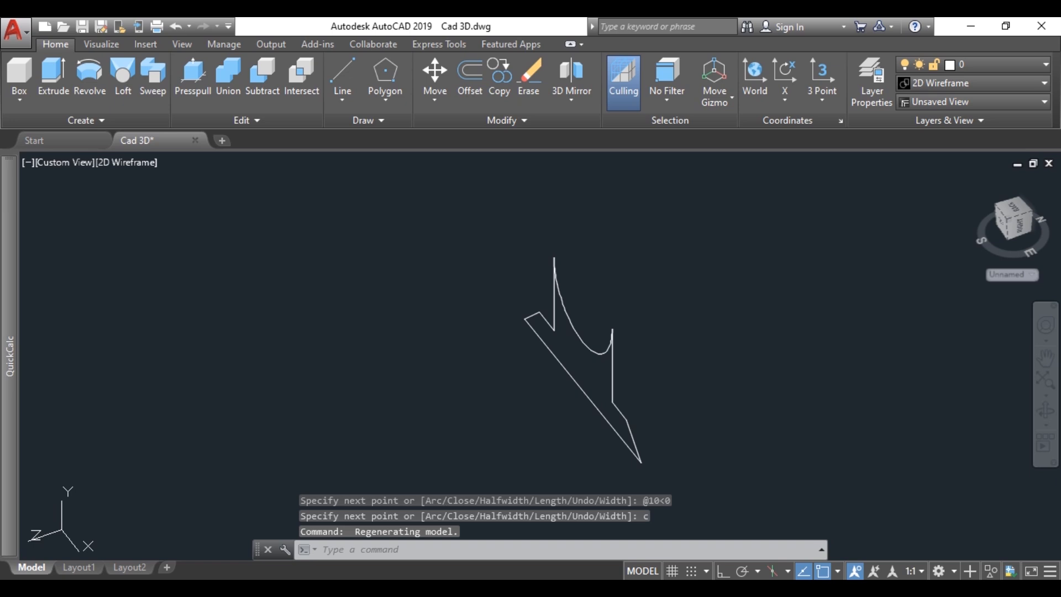
type("EXTRUDE")
key("Return")
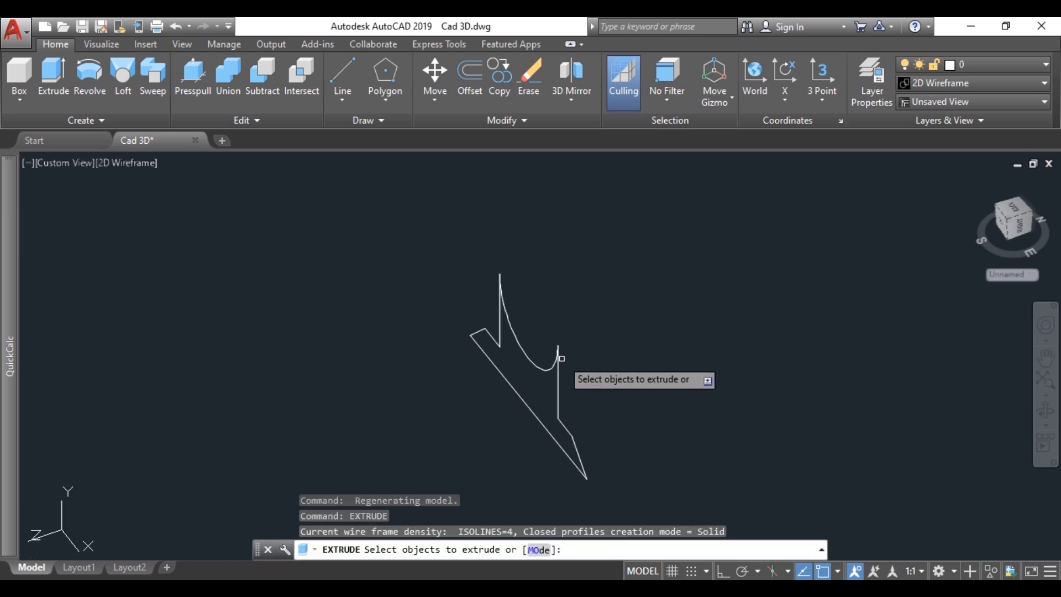
left_click(559, 359)
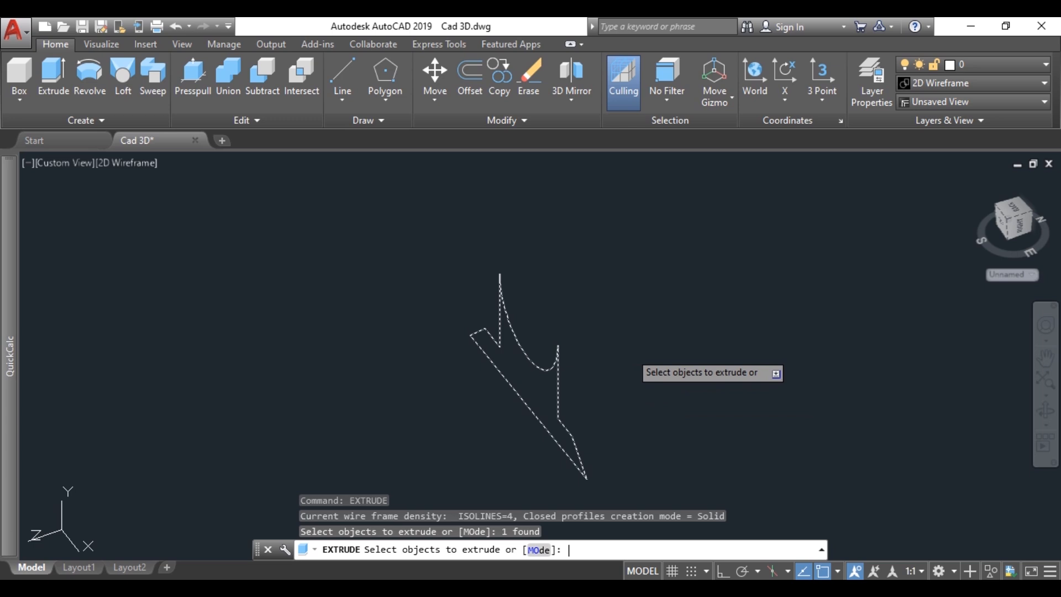
key("Return")
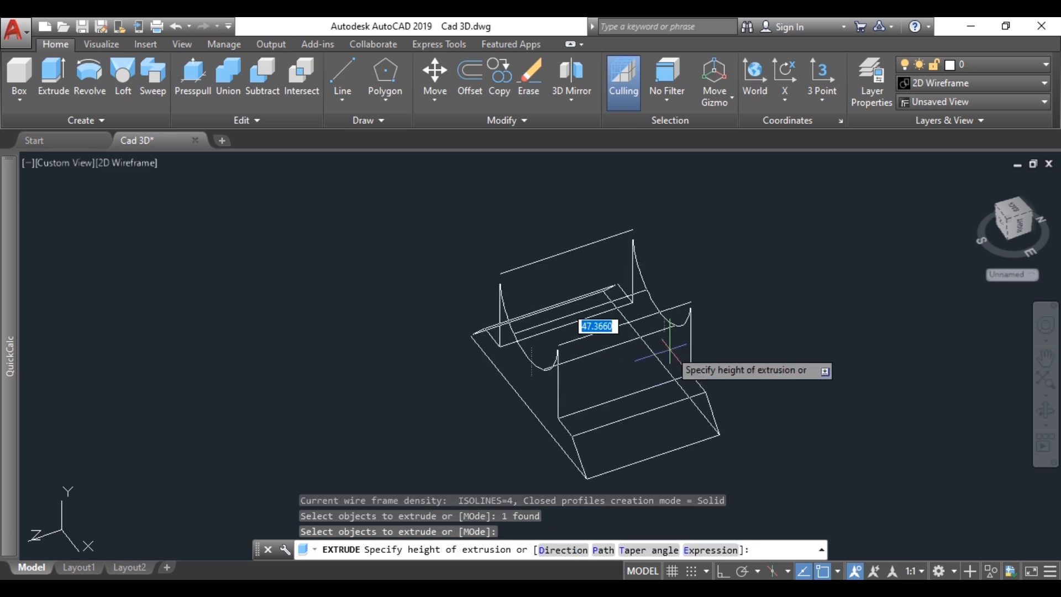
type("40")
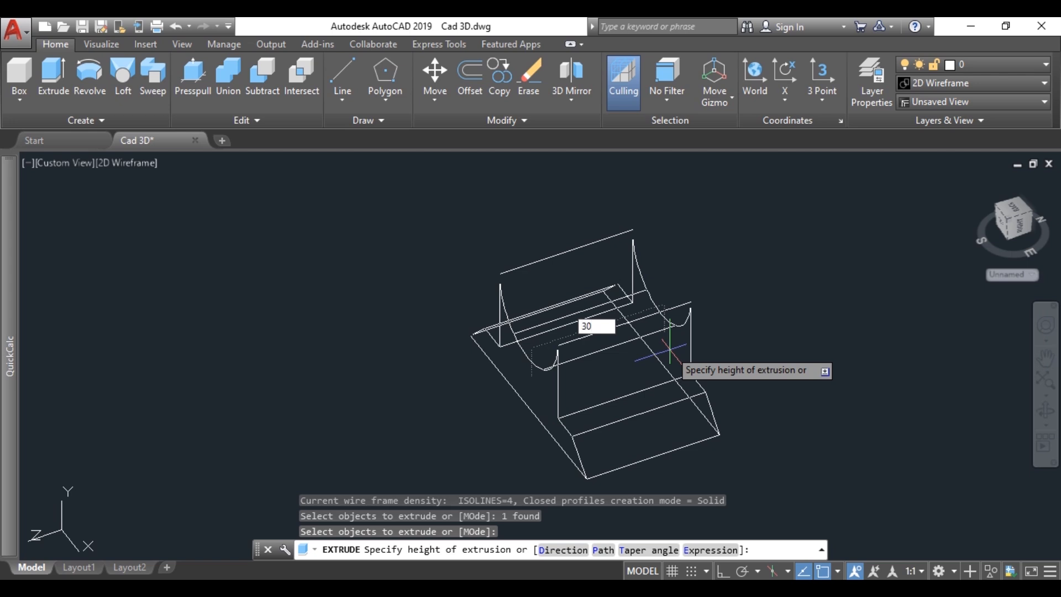
key("Return")
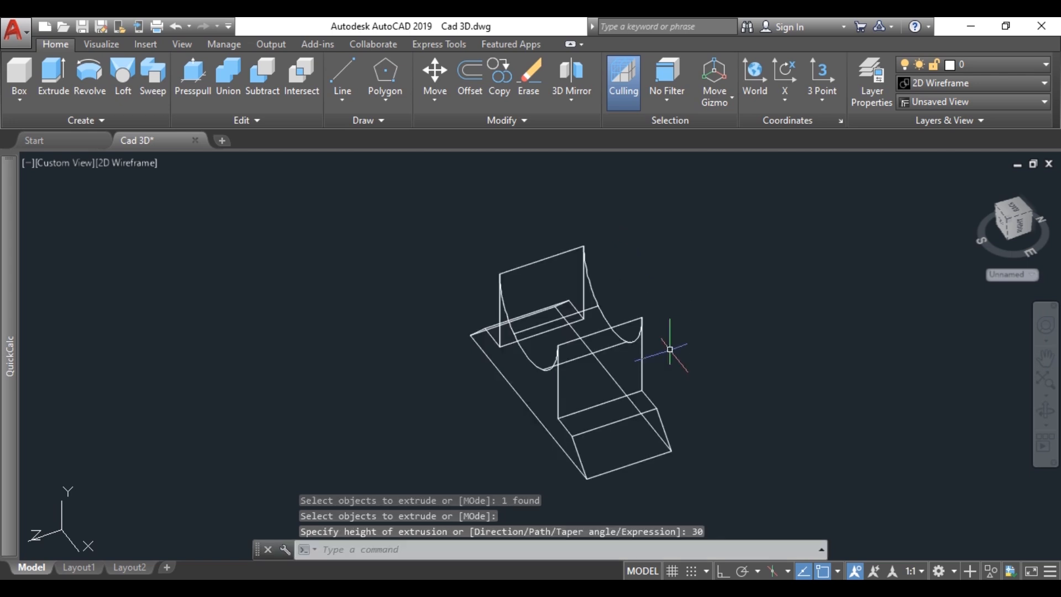
middle_click_drag(574, 356, 571, 343, "shift")
scroll(610, 315, "up", 2)
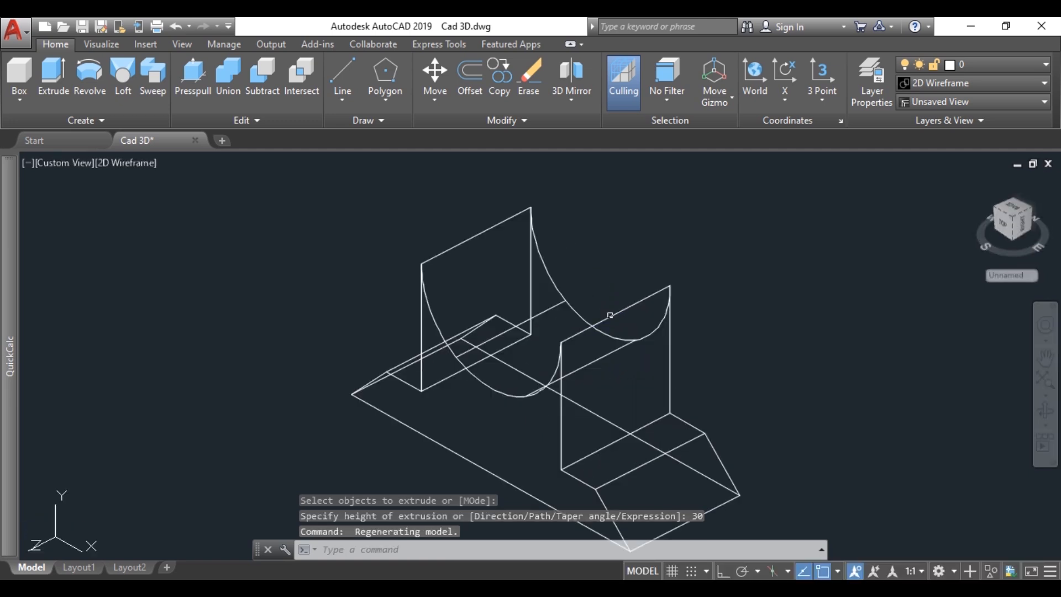
type("CY")
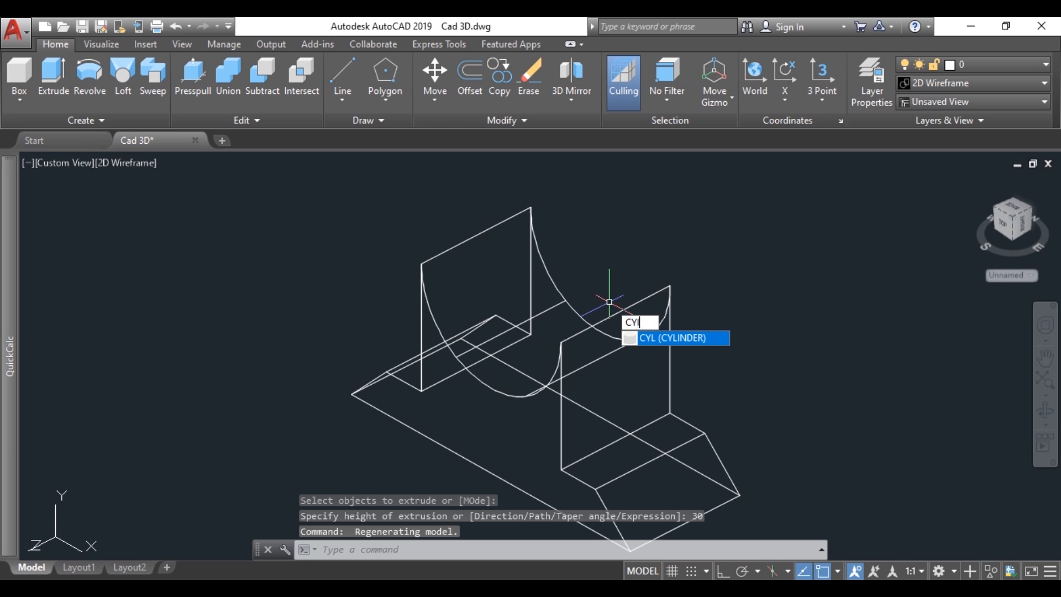
key("Return")
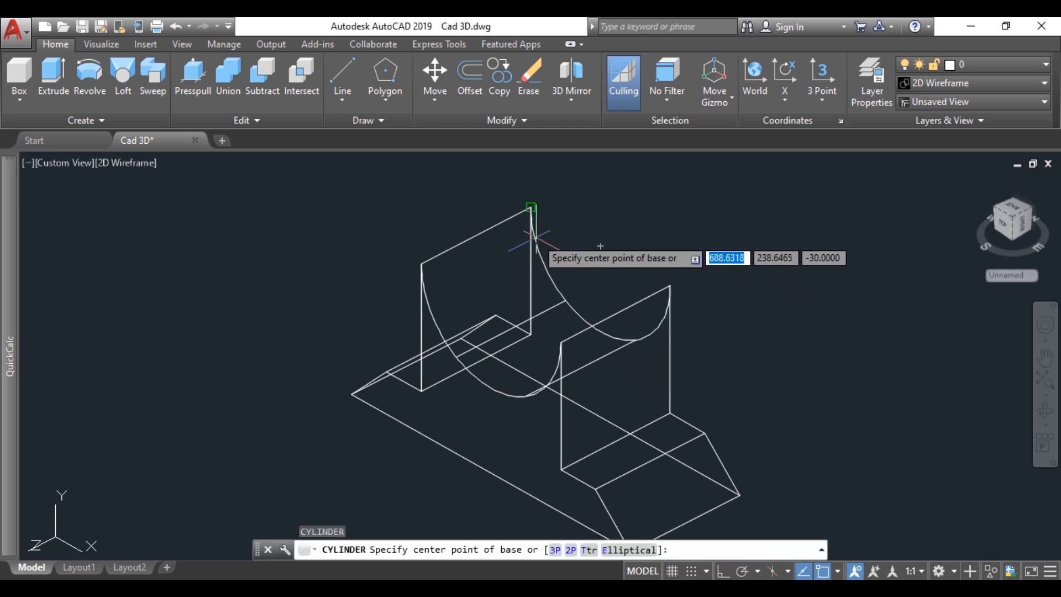
type("cen")
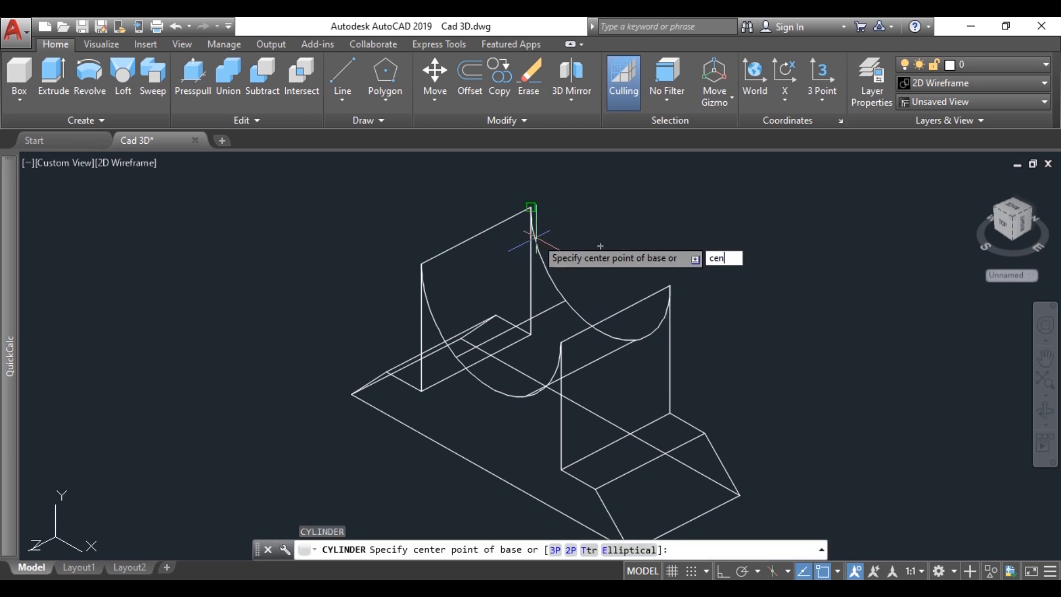
key("Return")
left_click(601, 246)
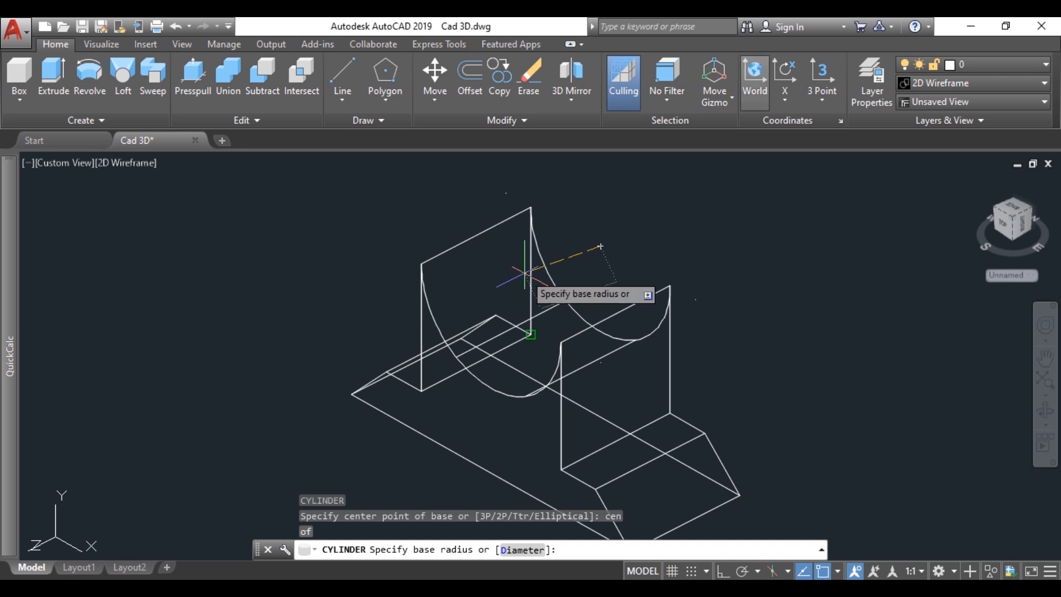
scroll(590, 270, "down", 2)
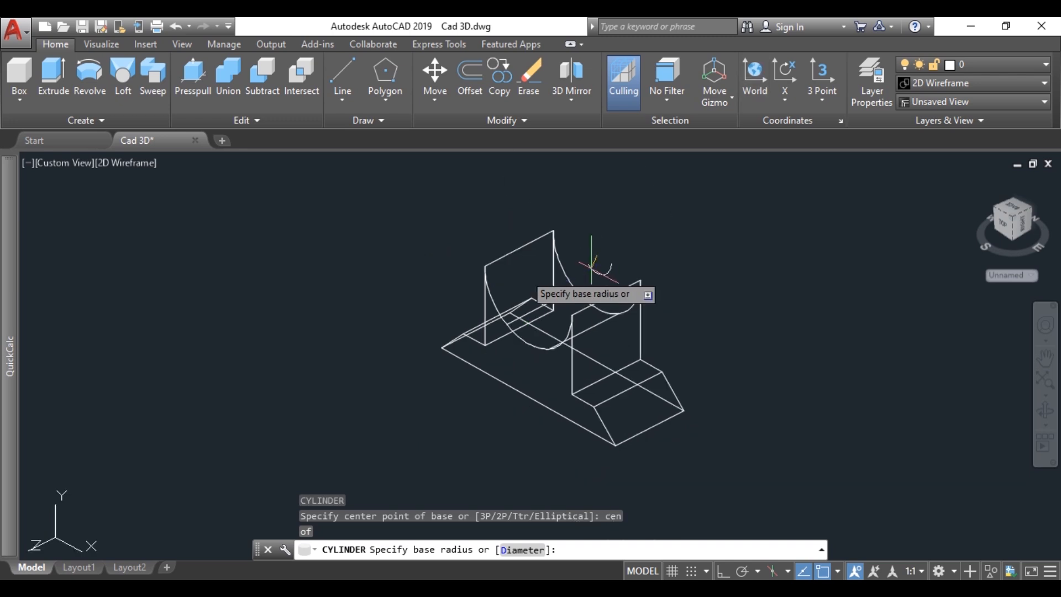
scroll(599, 256, "up", 2)
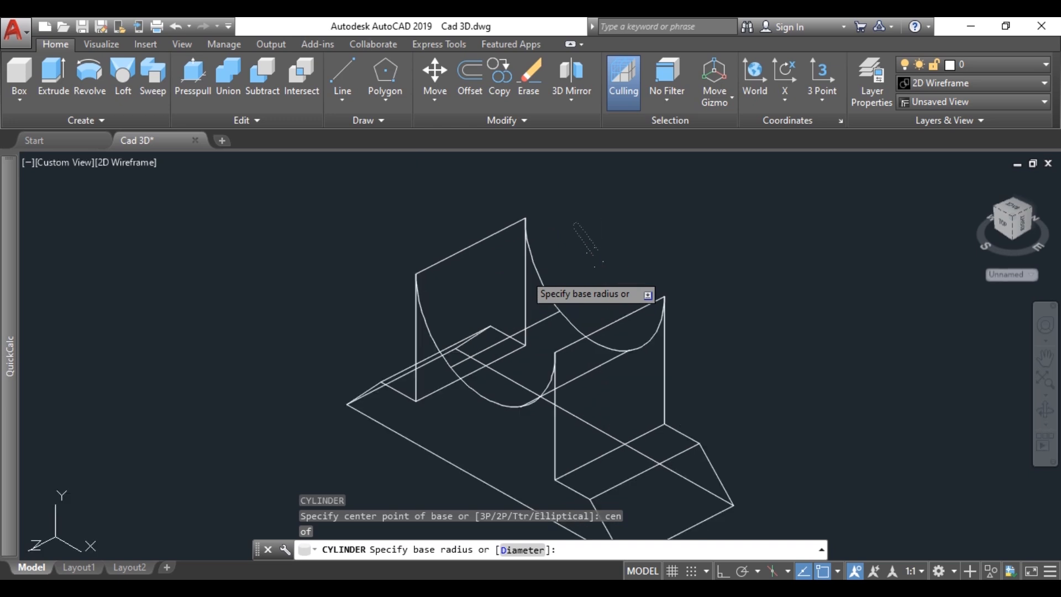
left_click(583, 228)
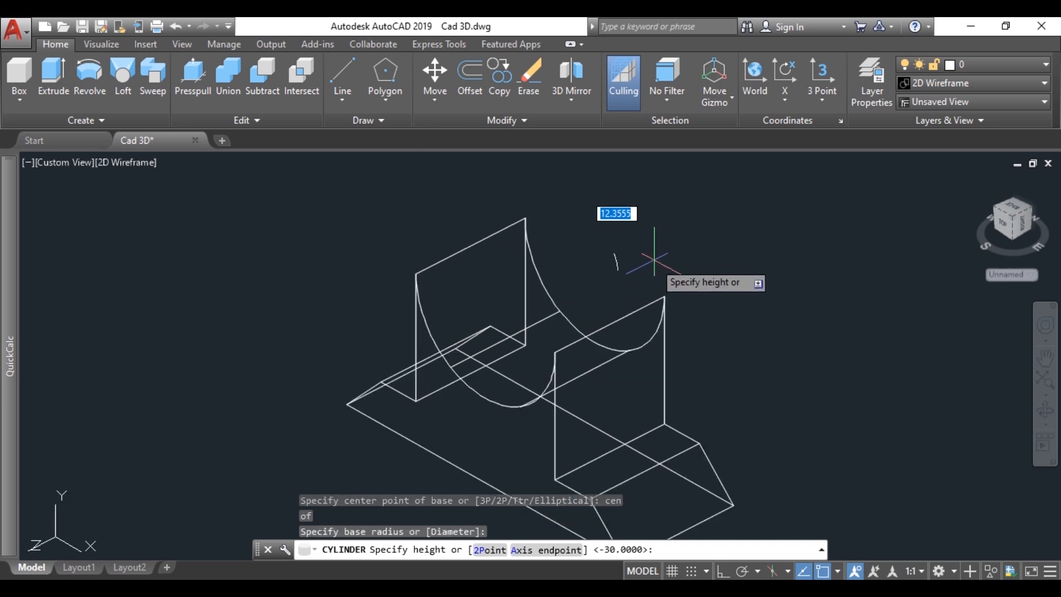
key("Escape")
Step: Create a cylinder centred on the block's rear cutout arc, with radius 20 and height 40 extending towards the front
key("Return")
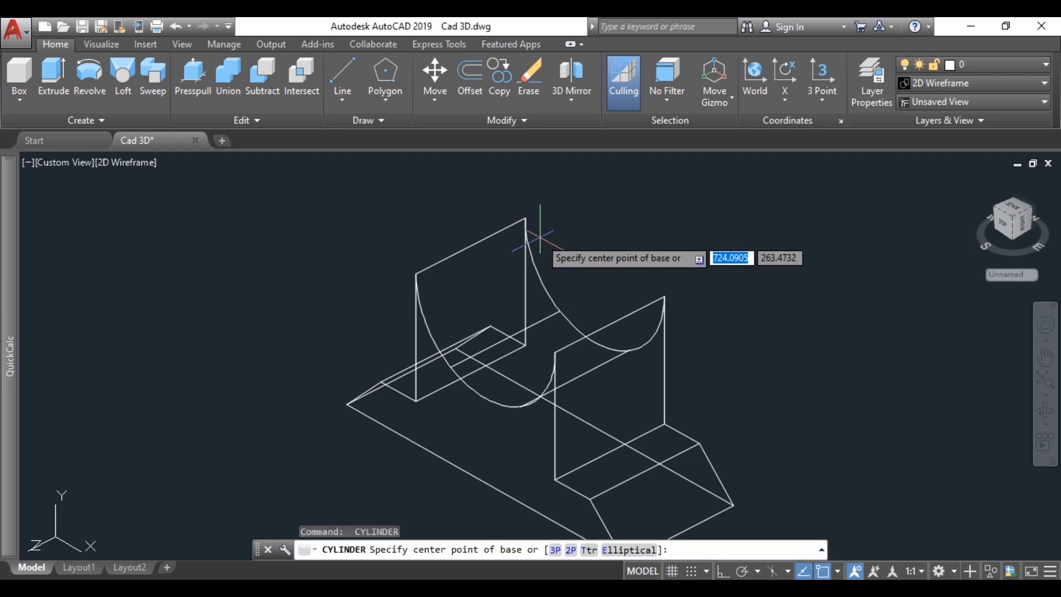
type("cen")
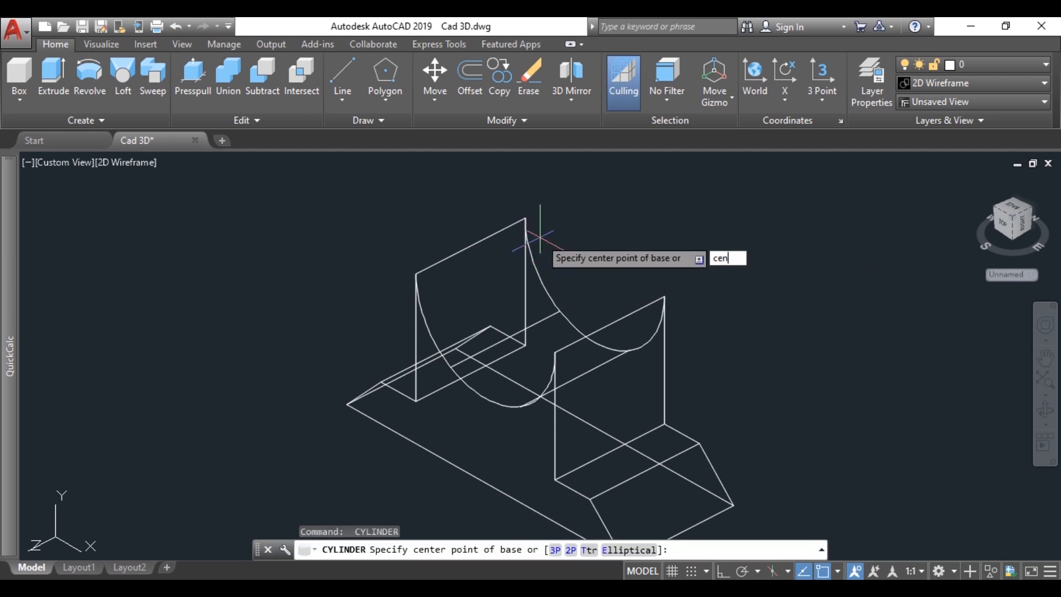
key("Return")
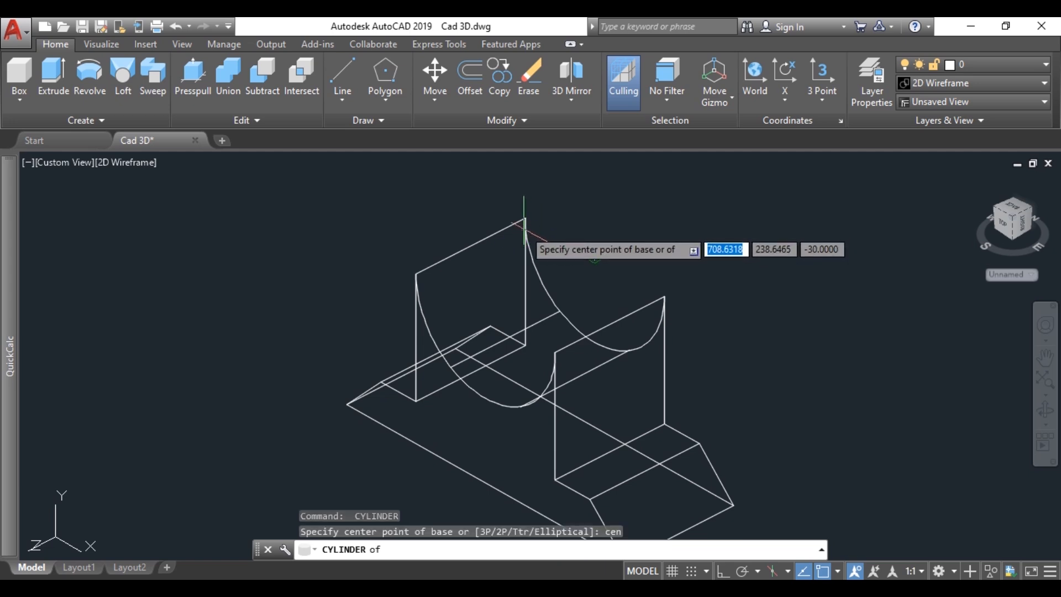
left_click(530, 227)
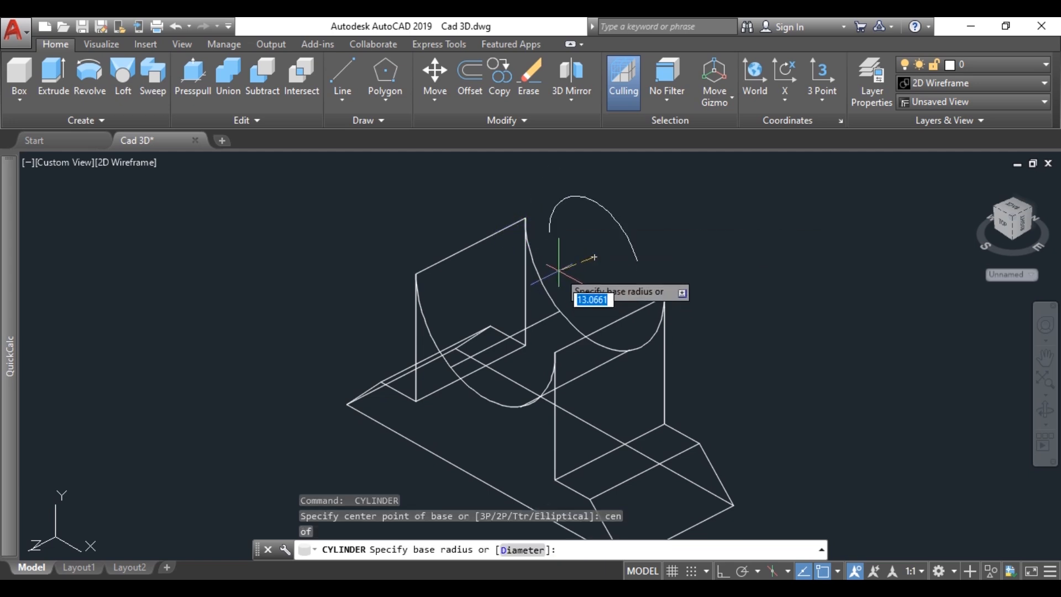
type("20")
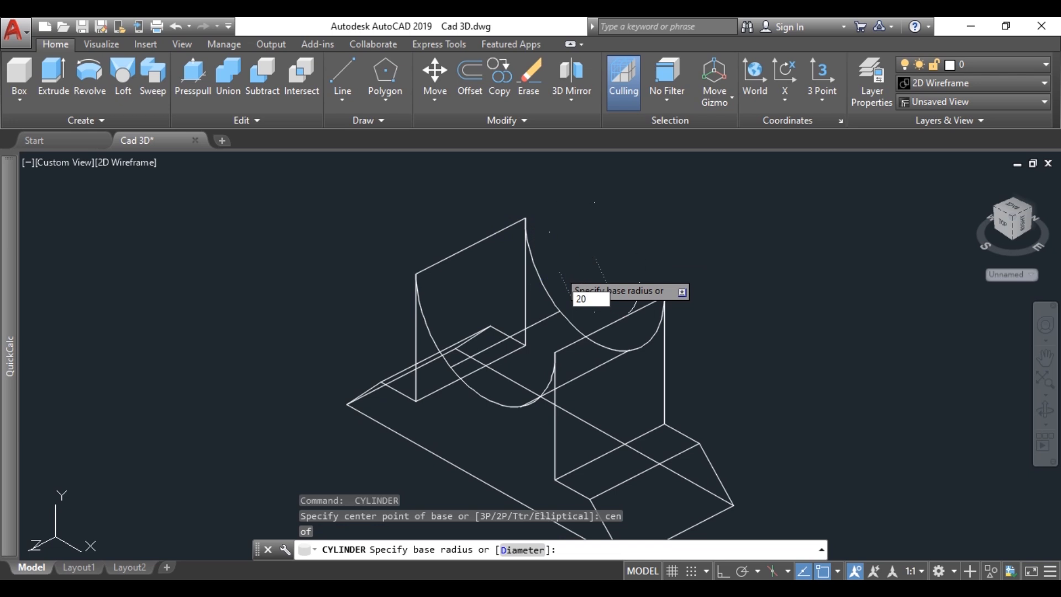
key("Return")
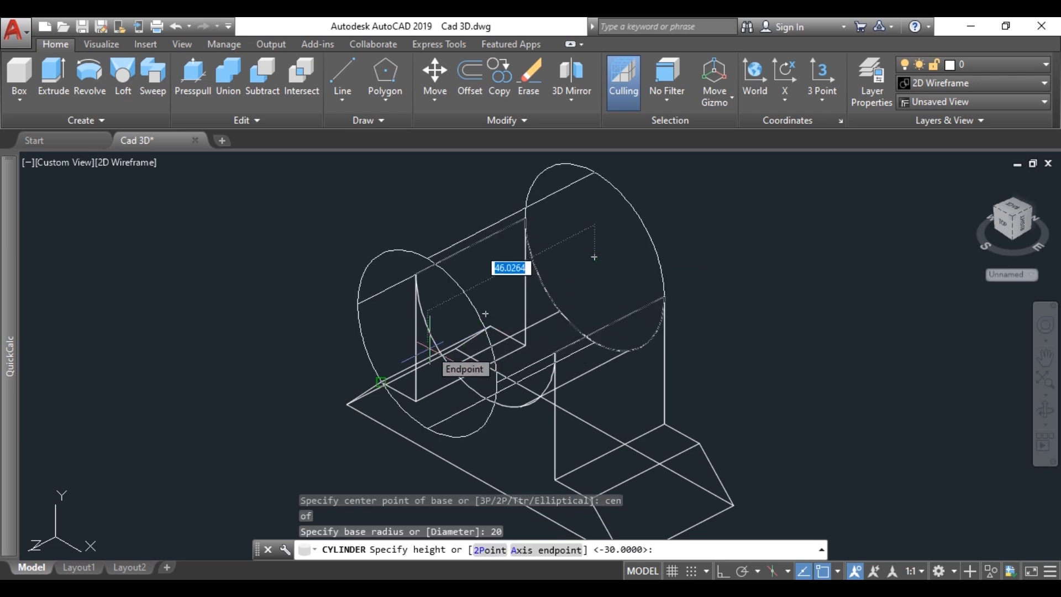
type("40")
key("Return")
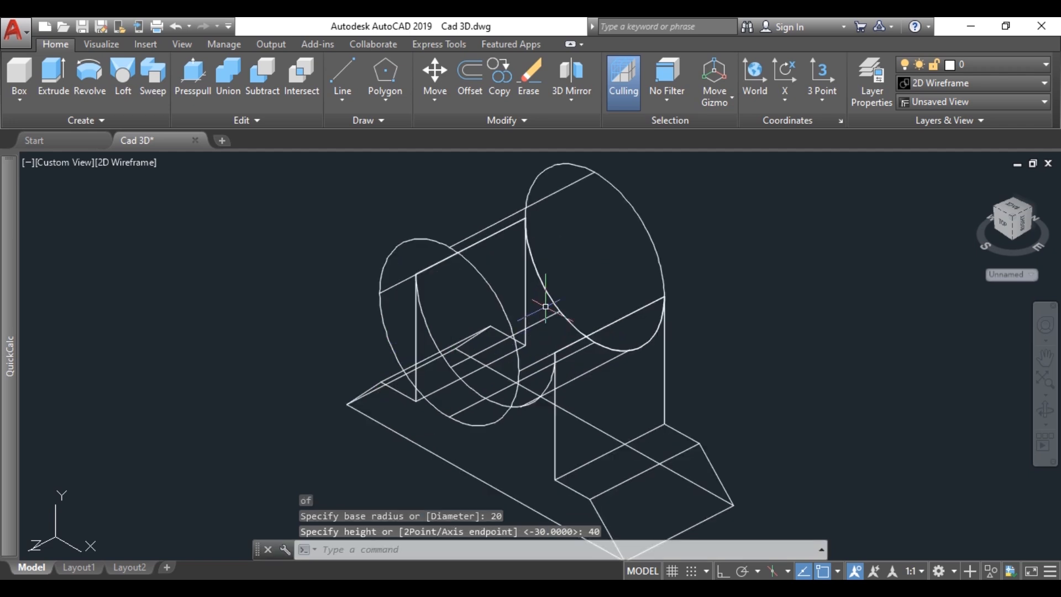
Step: Create a concentric inner cylinder from the rear circle's centre, with radius 10 and height 40
type("C")
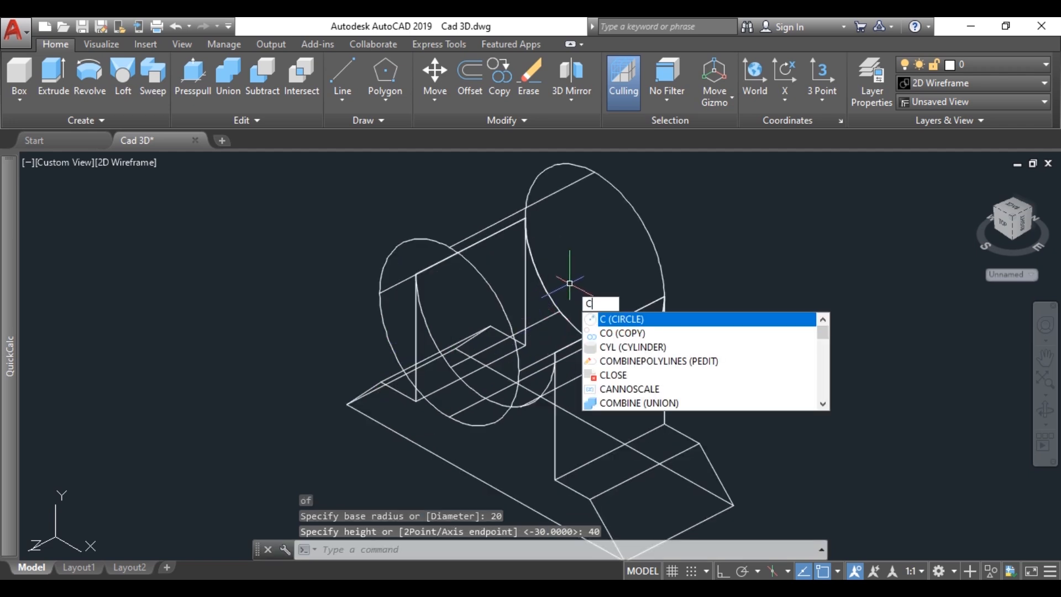
type("Uy")
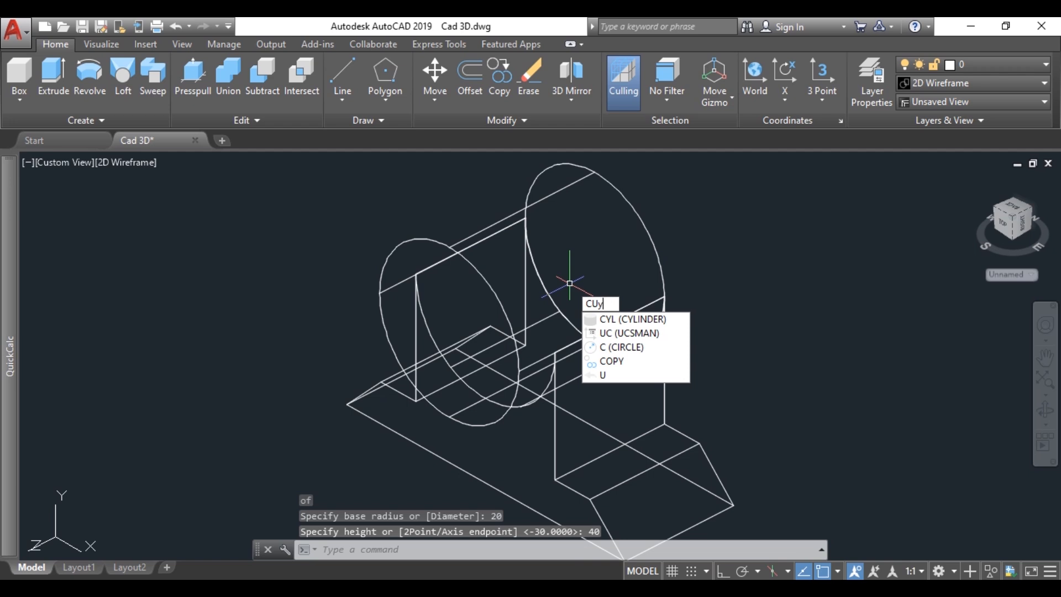
key("Down")
key("Return")
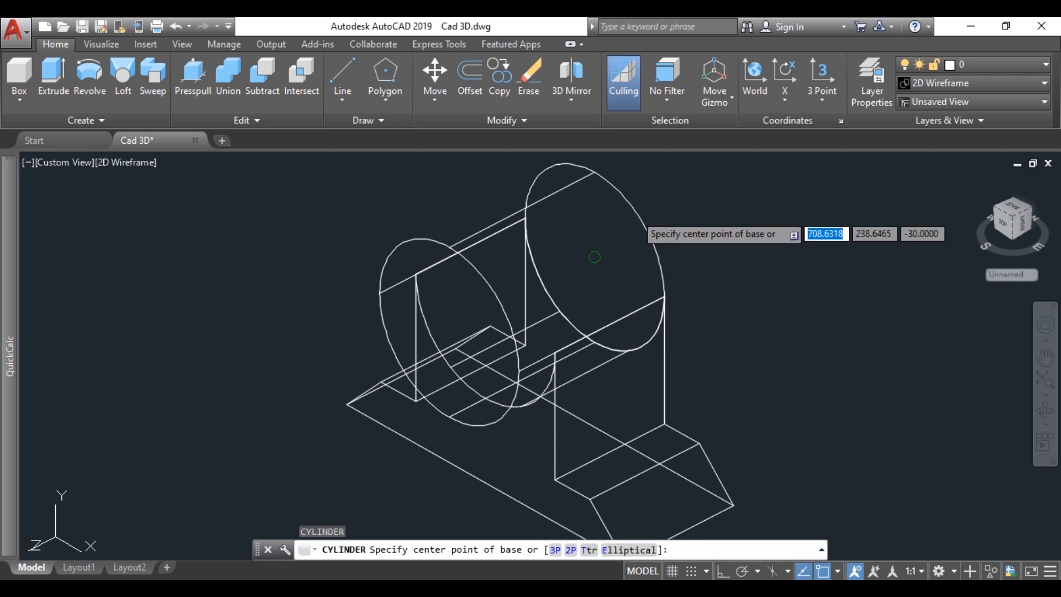
type("cen")
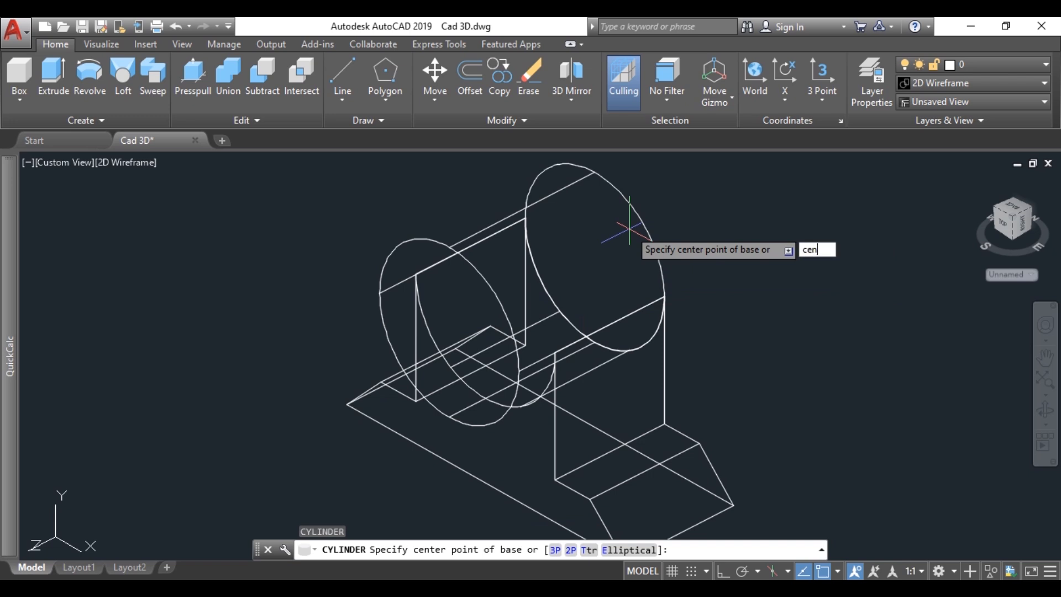
key("Return")
left_click(637, 217)
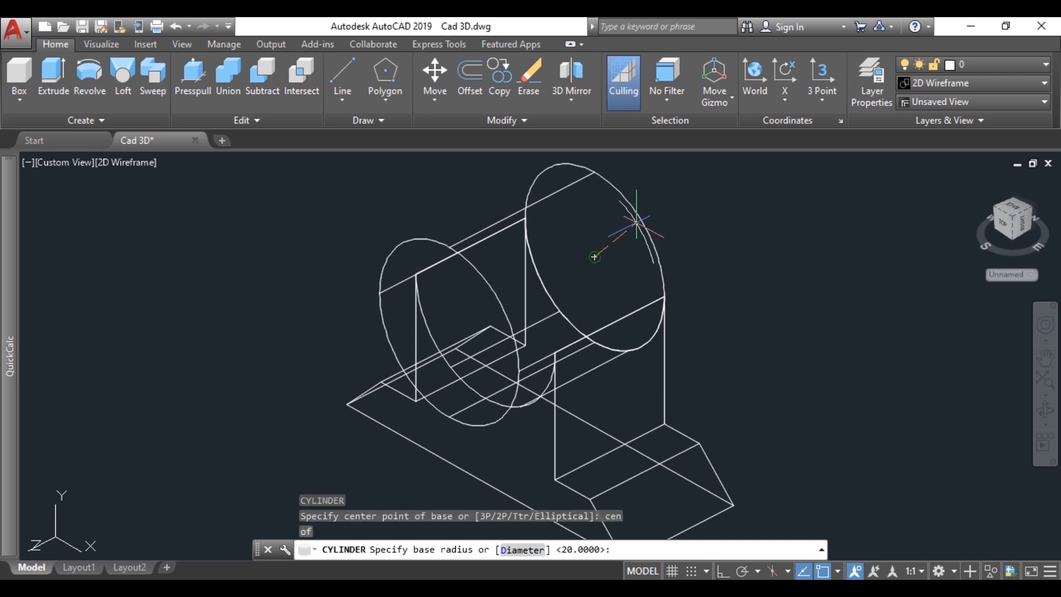
type("10")
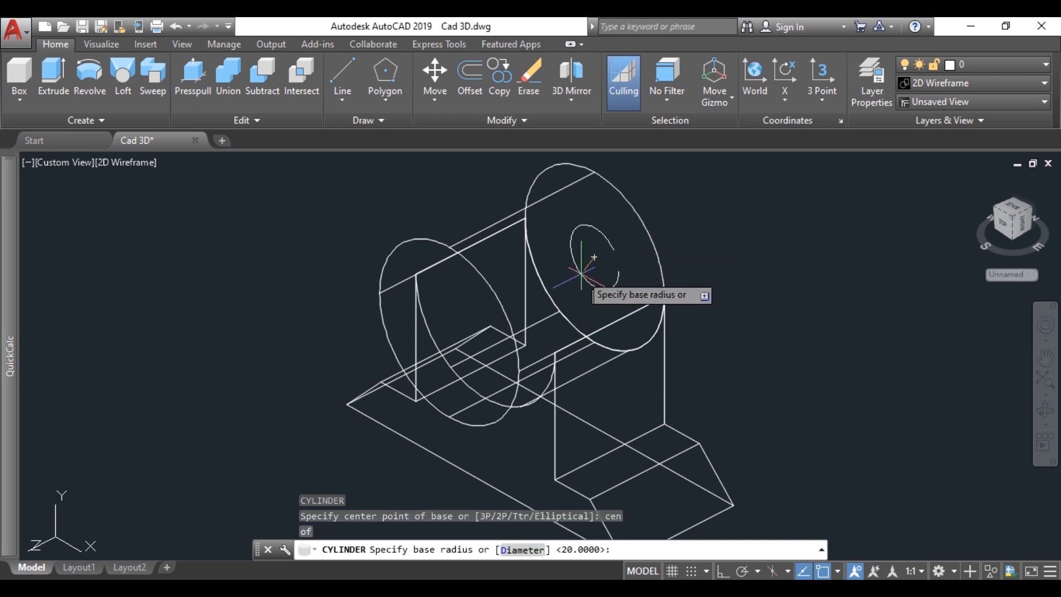
key("Return")
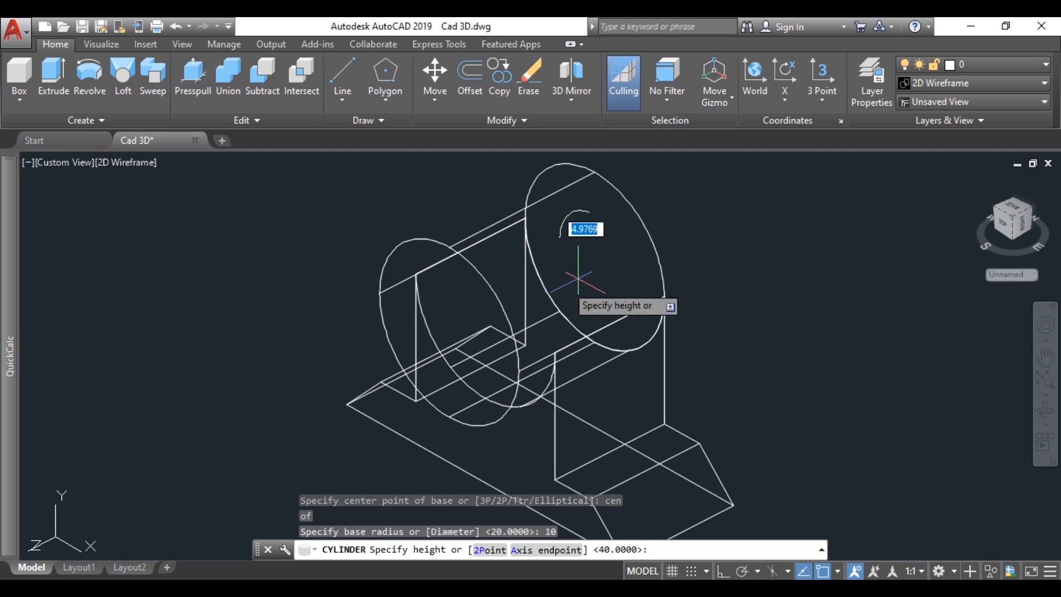
type("40")
key("Return")
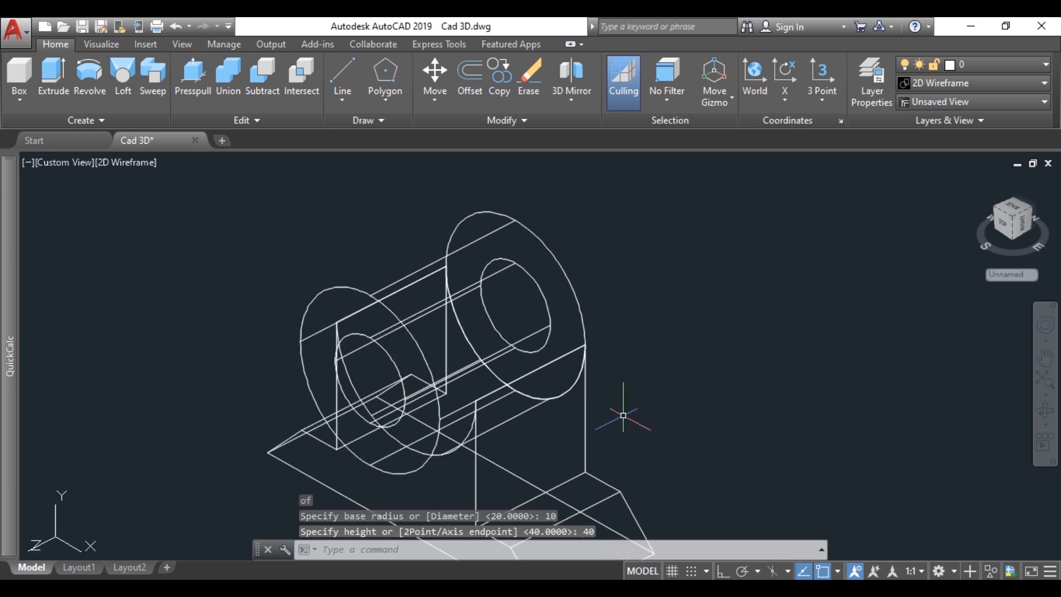
scroll(622, 413, "down", 2)
middle_click_drag(618, 405, 700, 347)
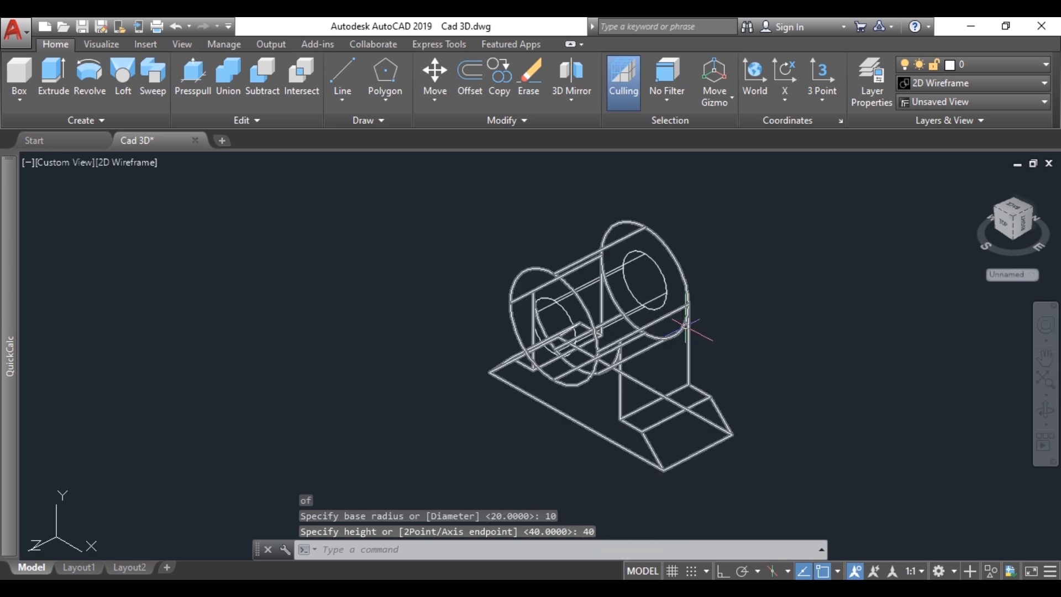
scroll(683, 324, "up", 2)
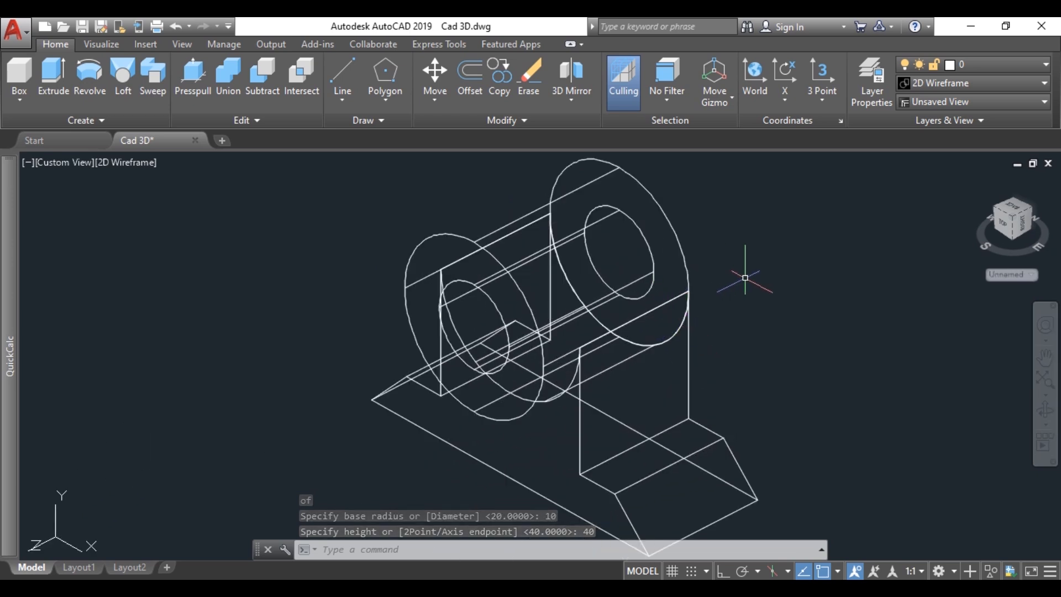
type("box")
key("Return")
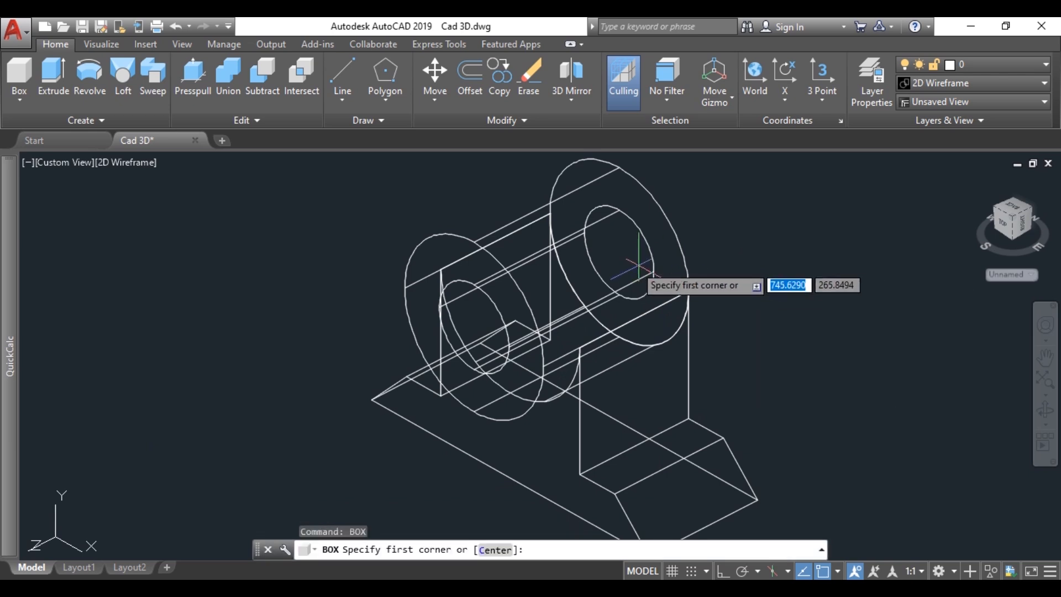
left_click(550, 214)
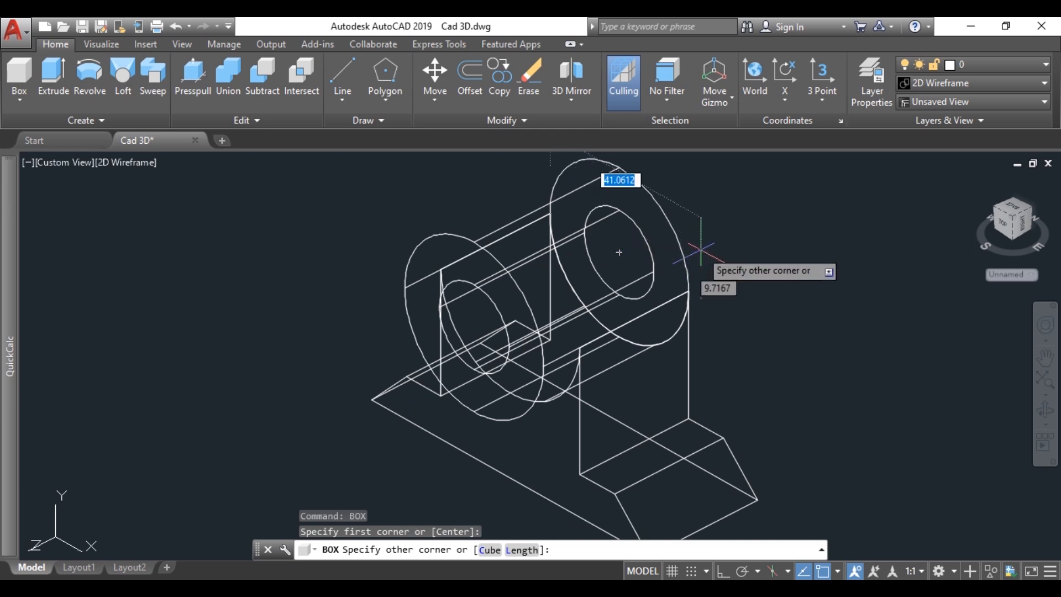
type("40")
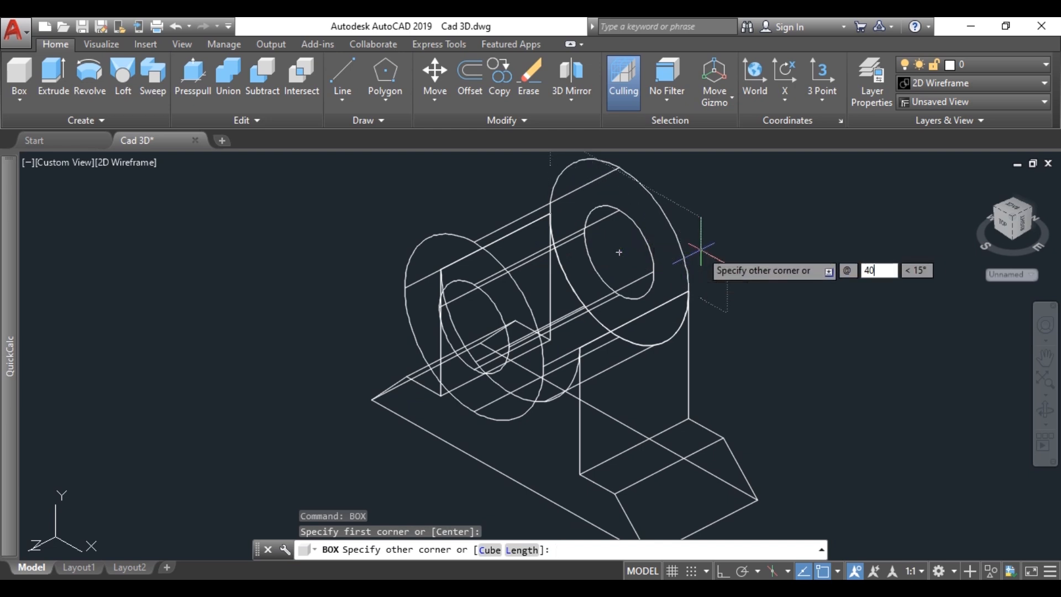
key("Tab")
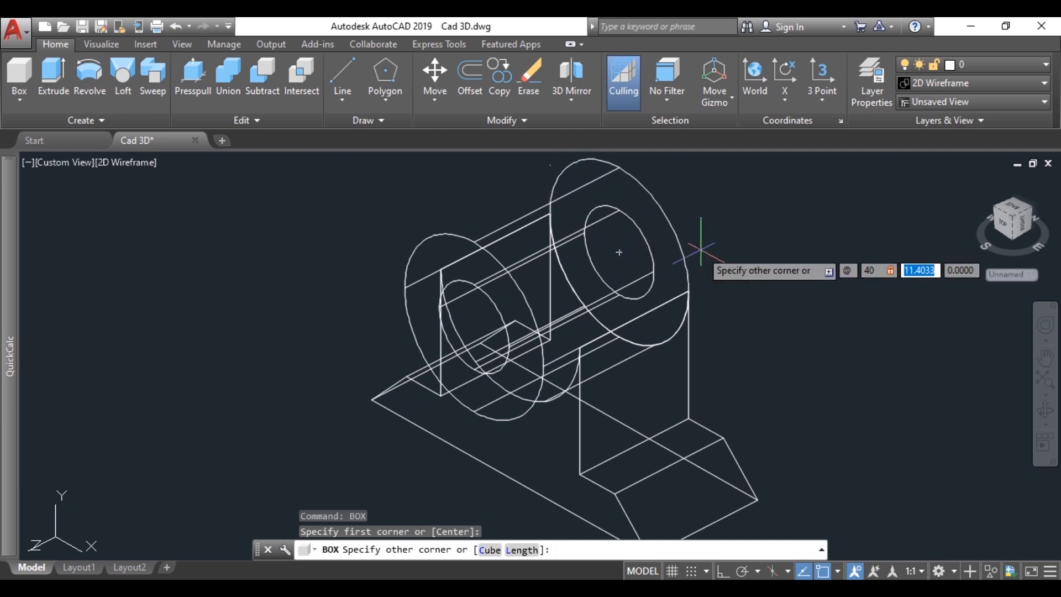
type("20")
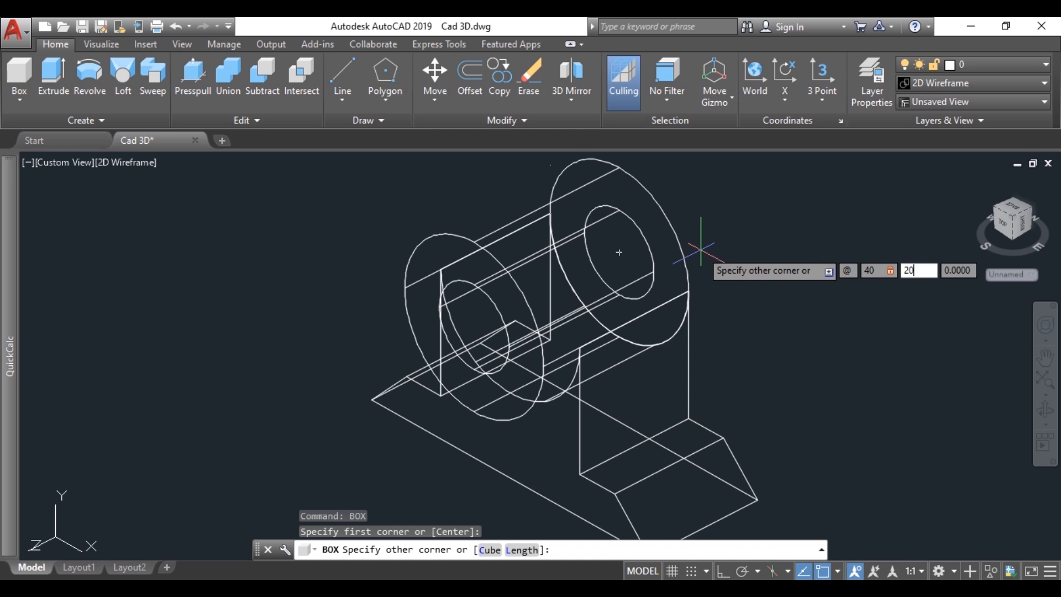
key("Tab")
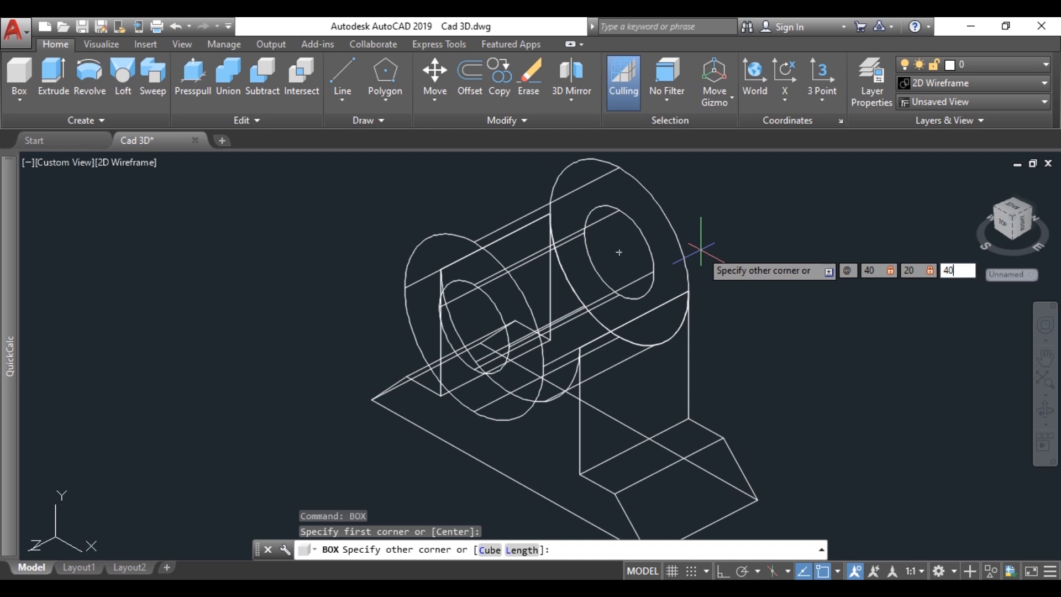
key("Return")
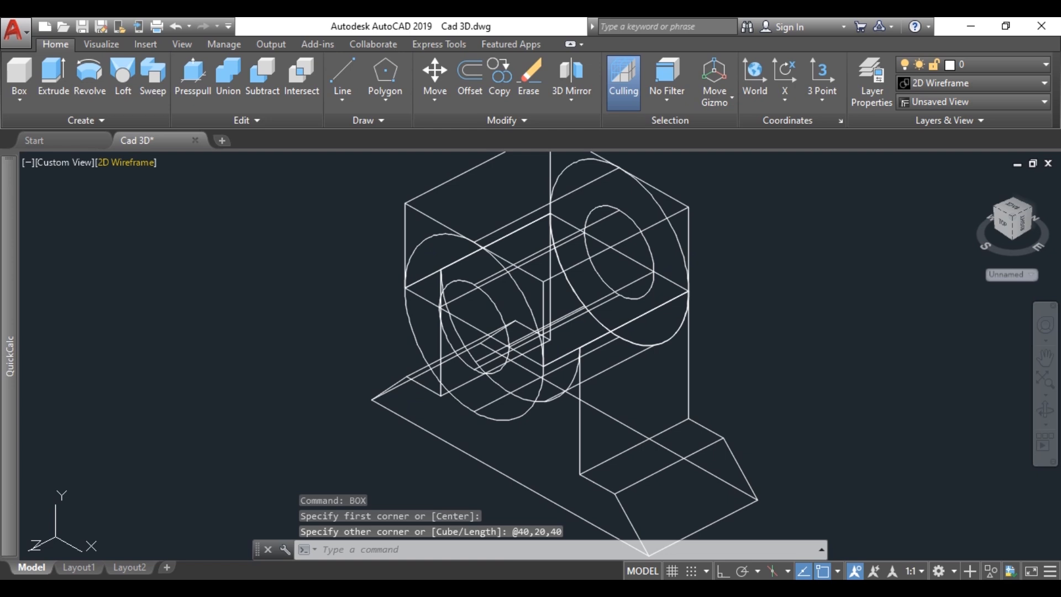
Step: Switch the model's visual style from 2D Wireframe to Shades of Gray
left_click(126, 162)
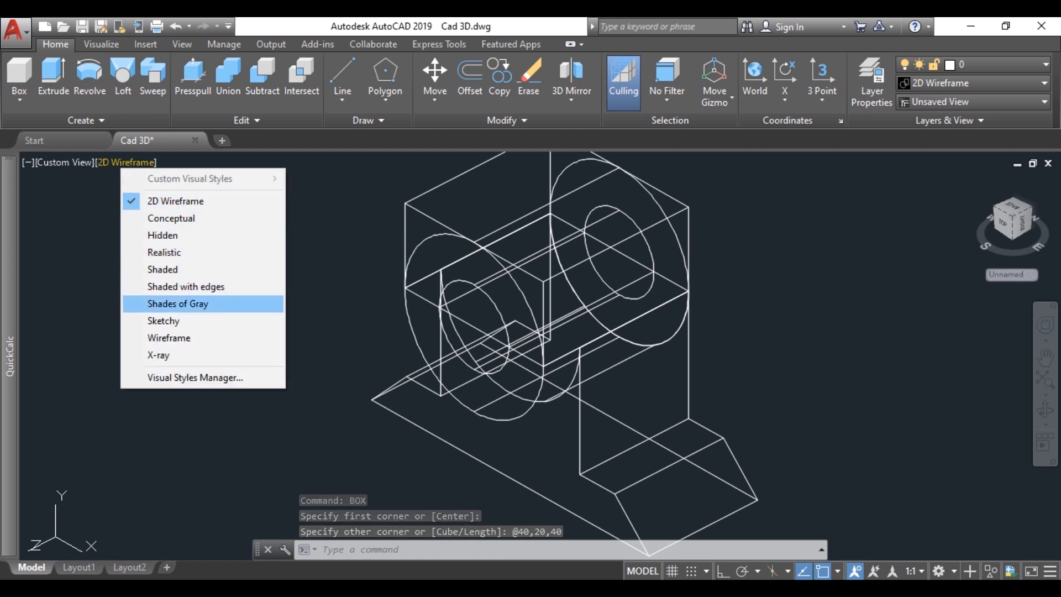
left_click(178, 304)
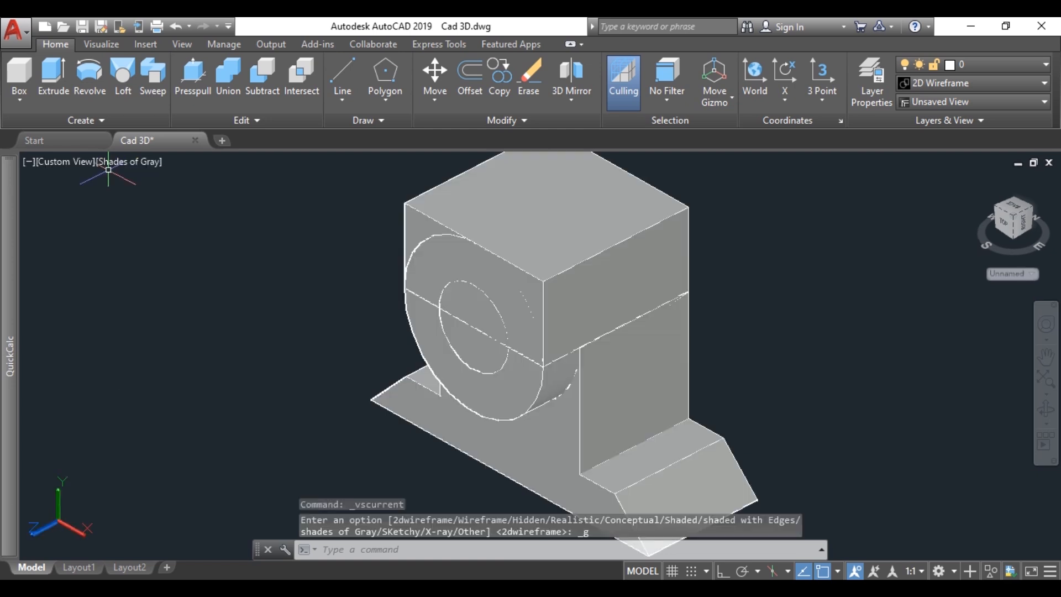
scroll(564, 315, "down", 2)
middle_click_drag(533, 277, 581, 319)
middle_click_drag(532, 351, 617, 315, "shift")
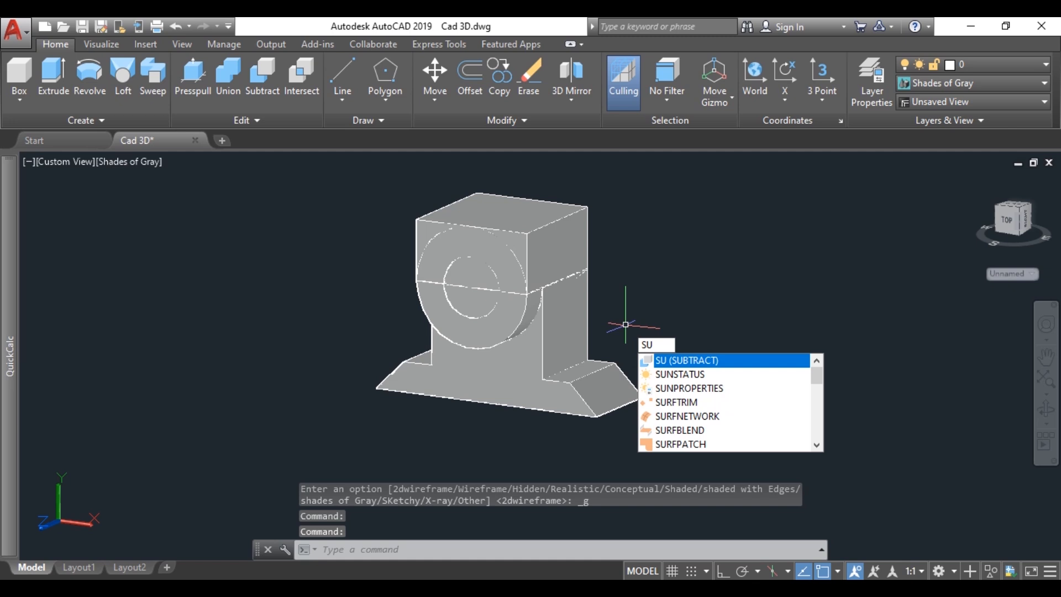
Step: Subtract the inner cylinder and the box from the support block and outer cylinder to form the open half-round bearing seat
key("Return")
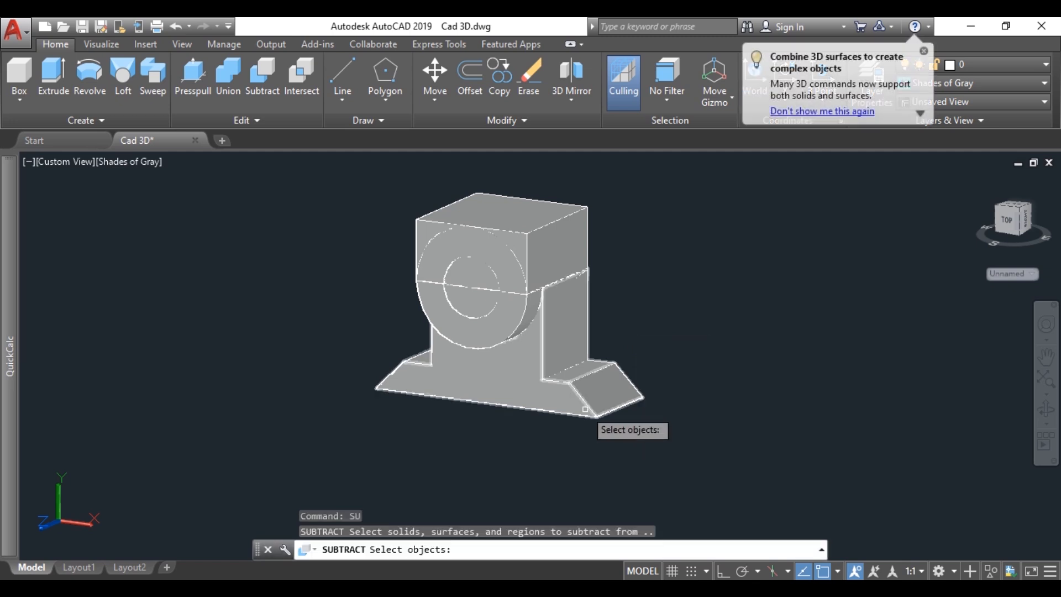
left_click(585, 410)
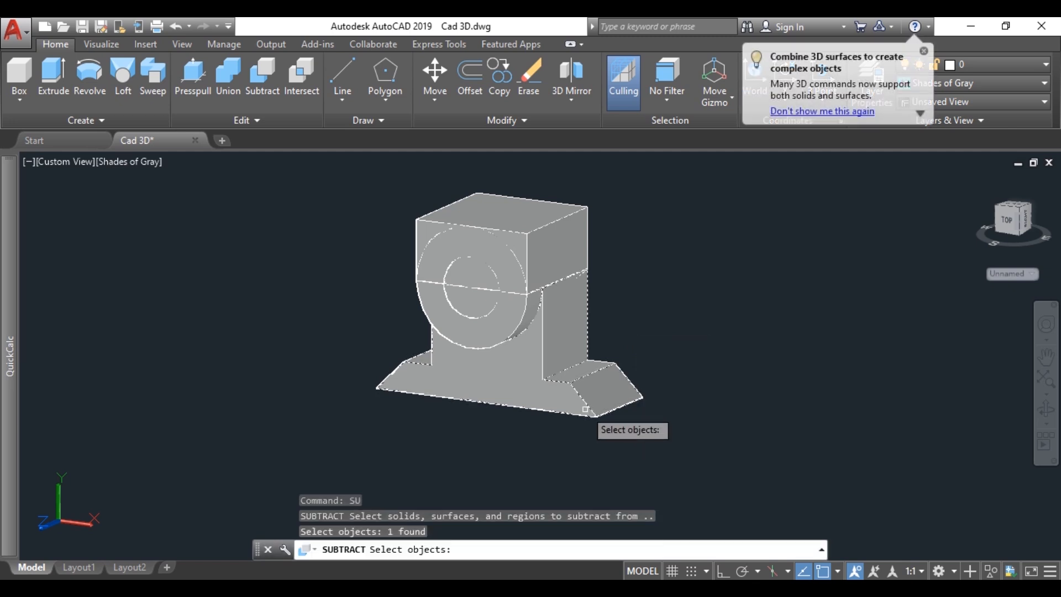
left_click(489, 345)
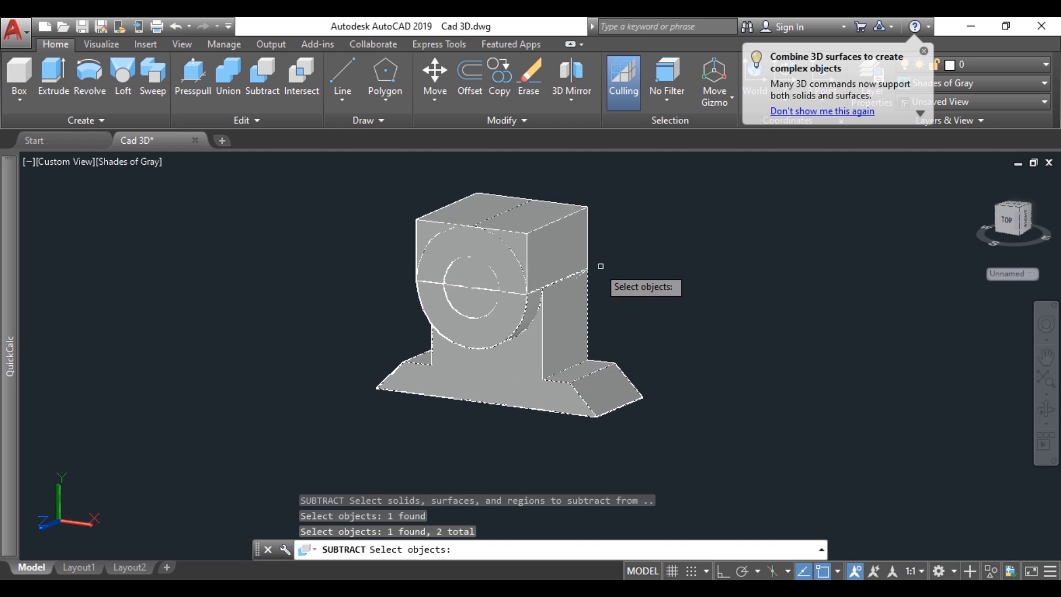
key("Return")
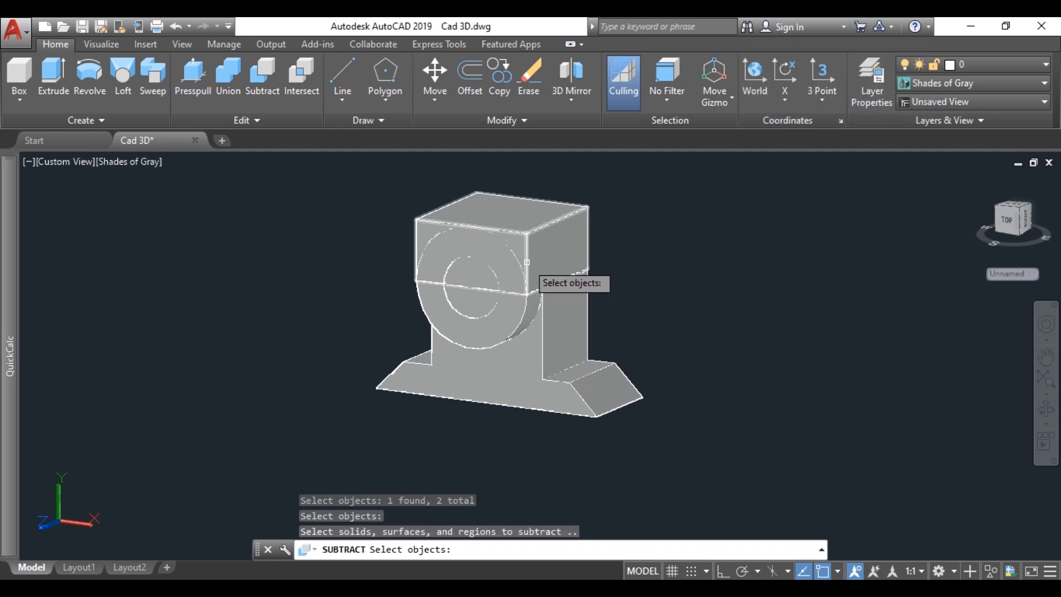
scroll(526, 262, "up", 2)
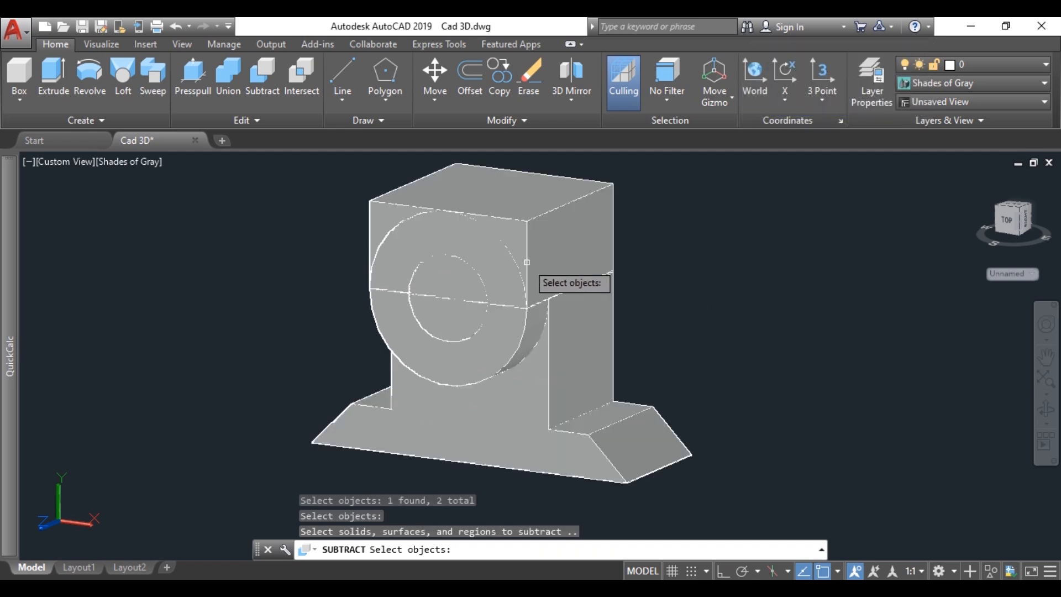
left_click(420, 322)
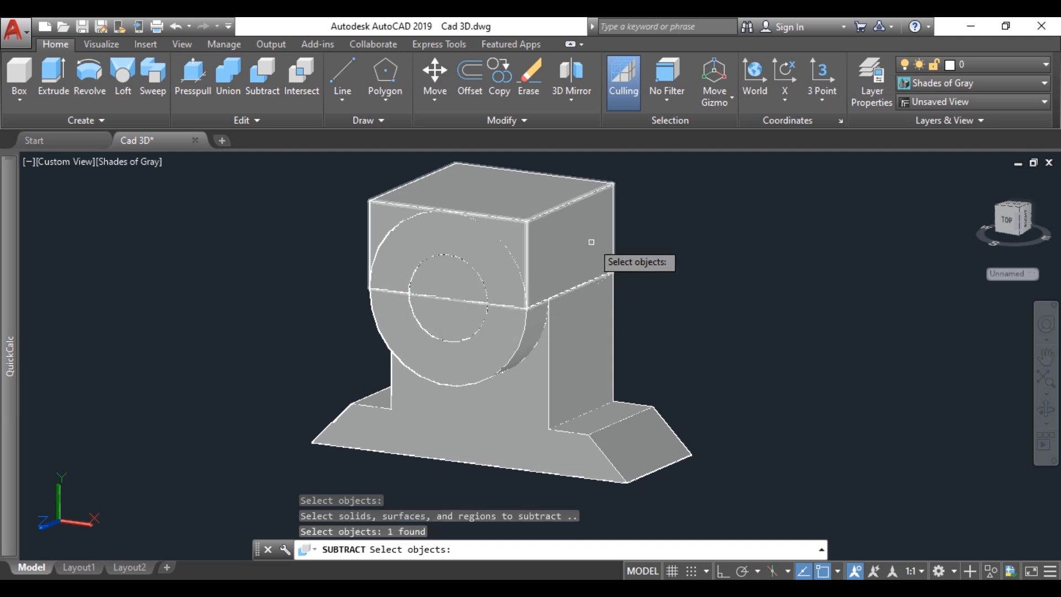
left_click(605, 229)
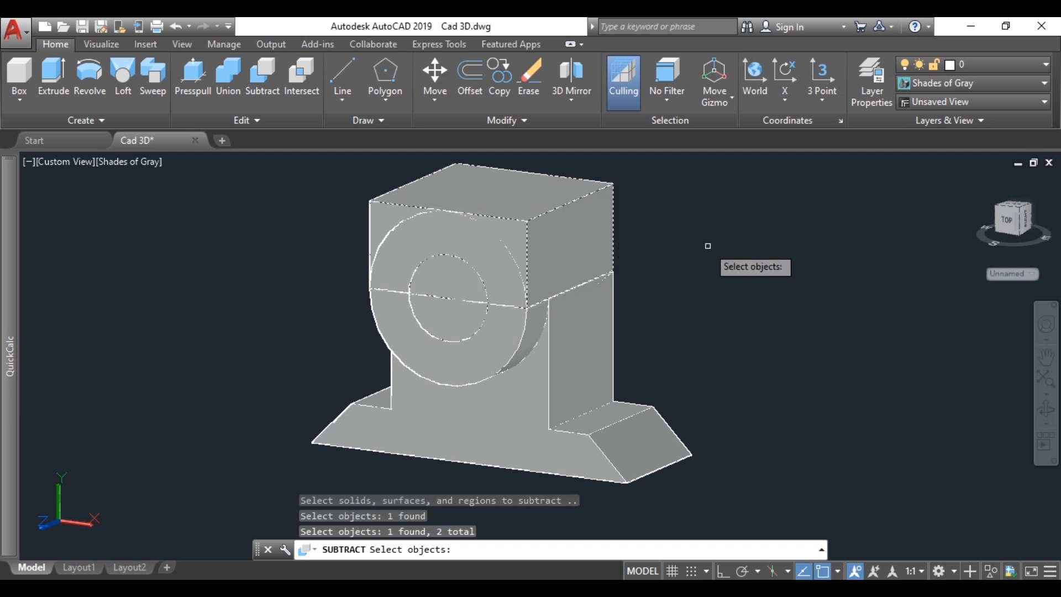
key("Return")
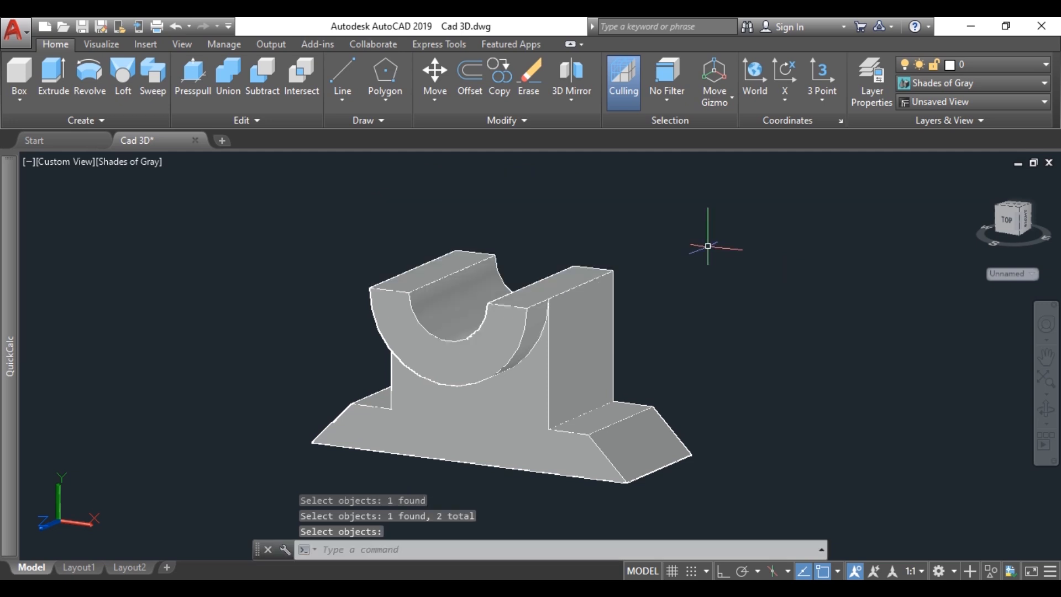
mouse_move(542, 273)
middle_mouse_down("shift")
mouse_move(580, 293)
mouse_move(614, 337)
mouse_move(755, 238)
mouse_move(663, 309)
mouse_move(531, 301)
mouse_move(442, 262)
mouse_move(536, 261)
middle_mouse_up("shift")
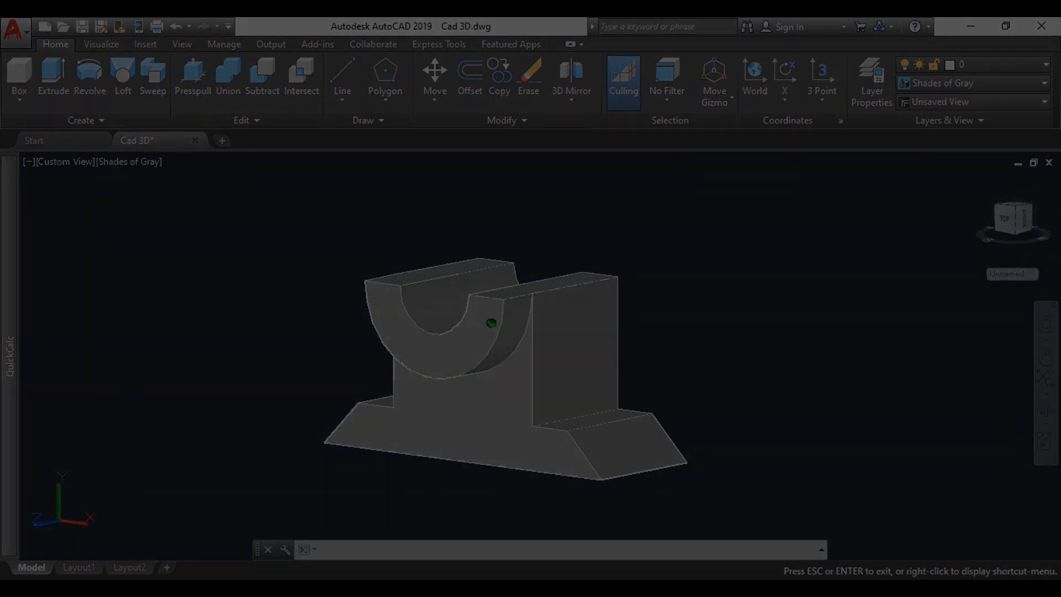